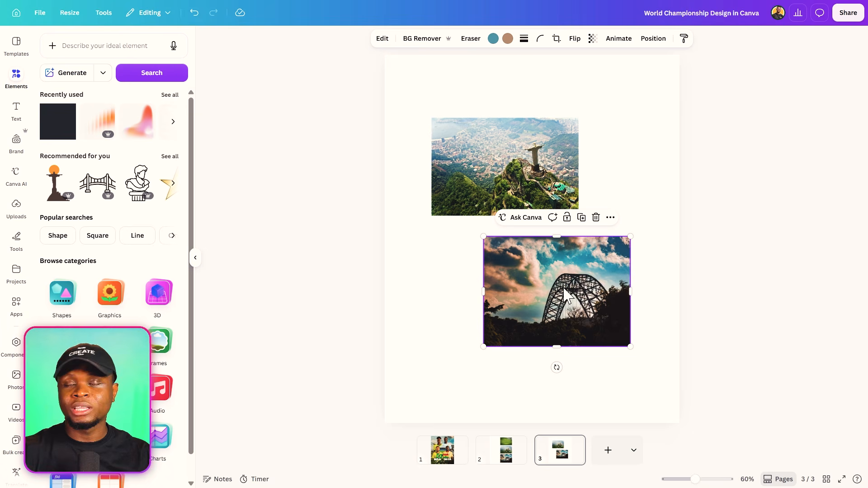
Place the statue and bridge photos side by side, enlarging the statue photo to the bridge photo's height and overlapping their inner edges
click(484, 182)
drag(484, 182, 473, 169)
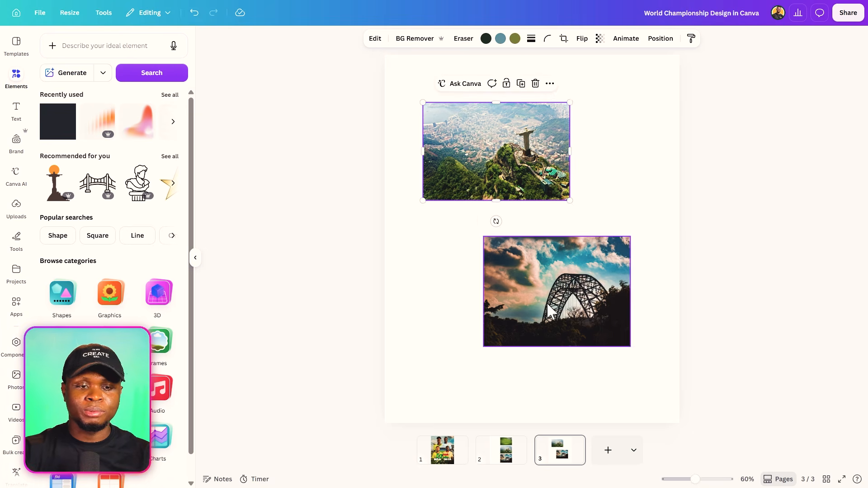
drag(546, 310, 556, 318)
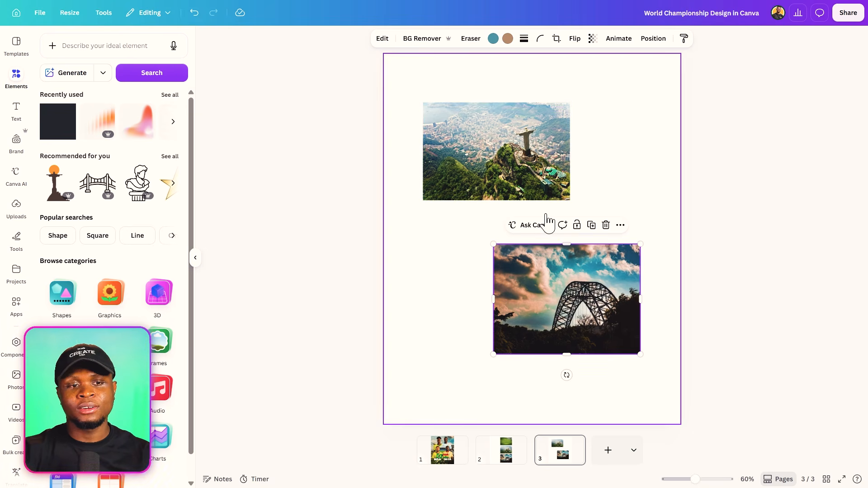
drag(532, 194, 467, 267)
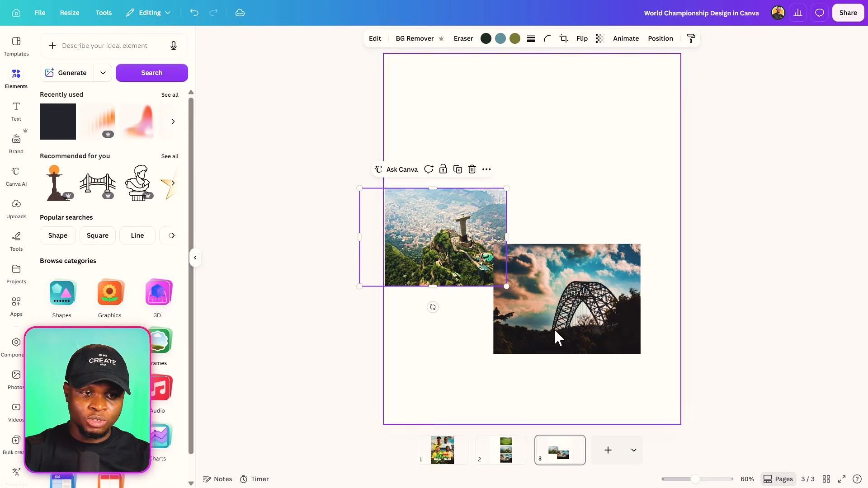
drag(614, 305, 637, 249)
click(459, 281)
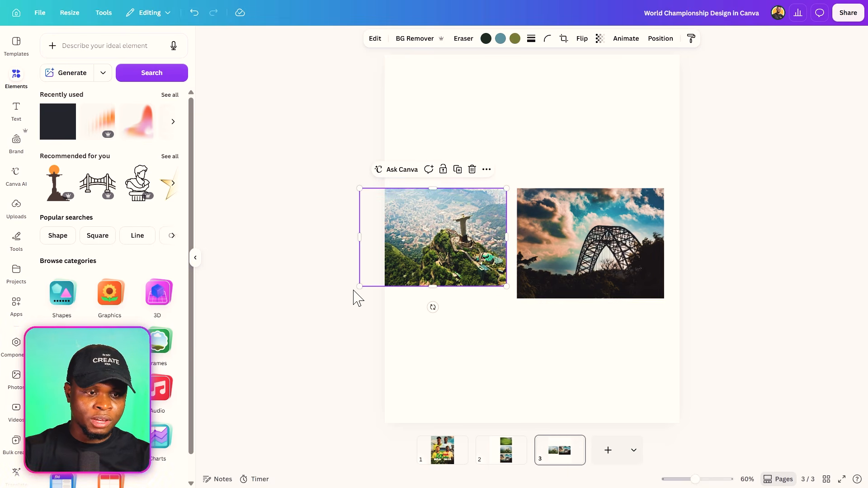
drag(360, 285, 340, 297)
drag(461, 254, 529, 257)
Select the bridge photo and open the Image Blender app
click(659, 247)
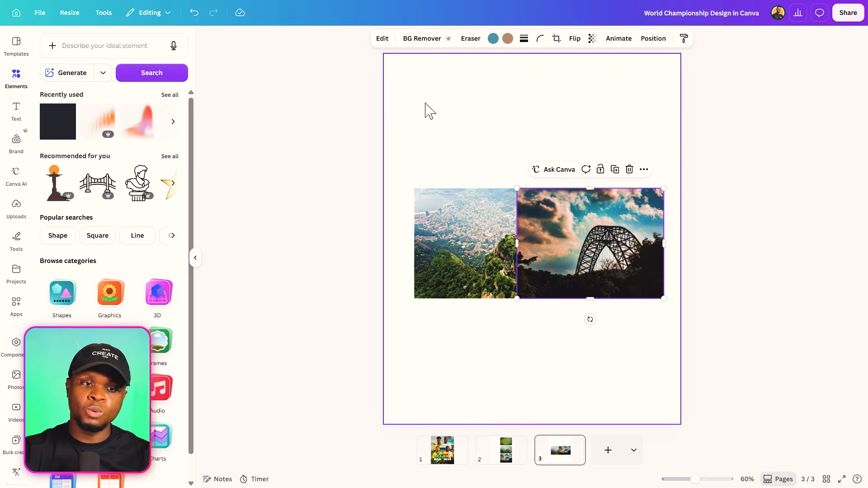
click(16, 302)
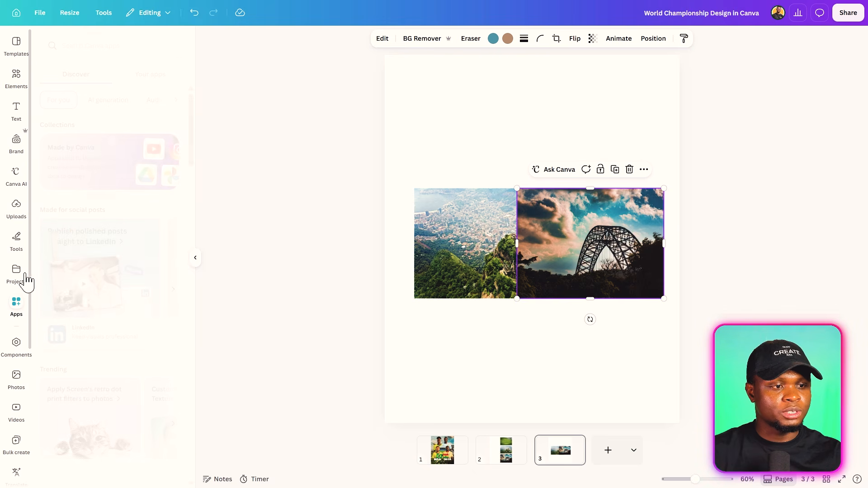
click(113, 46)
text(im)
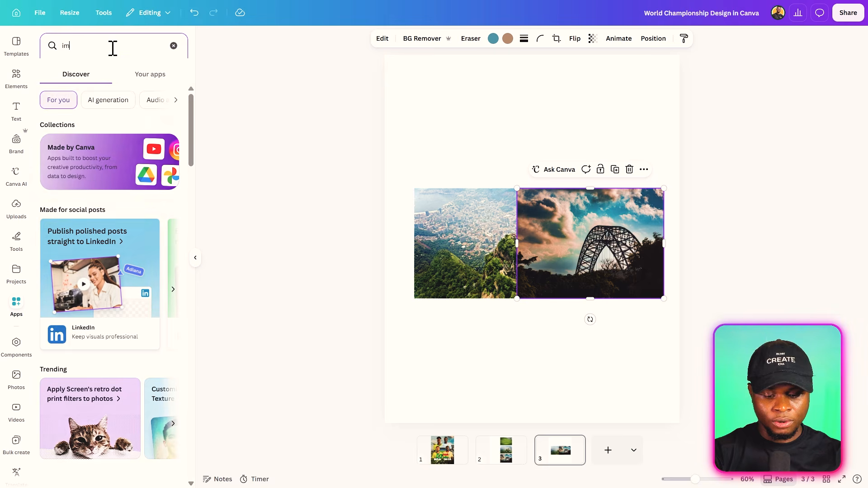
text(age blender)
key(Return)
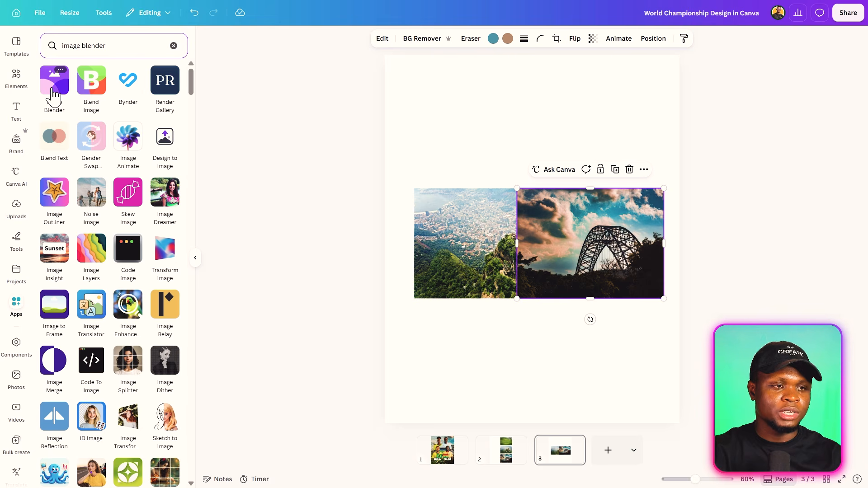
click(54, 81)
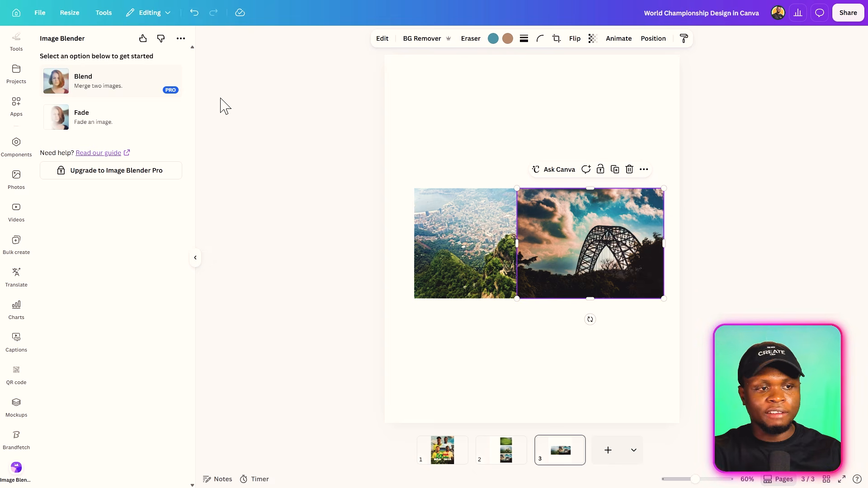
Apply a horizontal Linear fade at strength 50 to the bridge photo's edge overlapping the statue photo, and save it
click(145, 130)
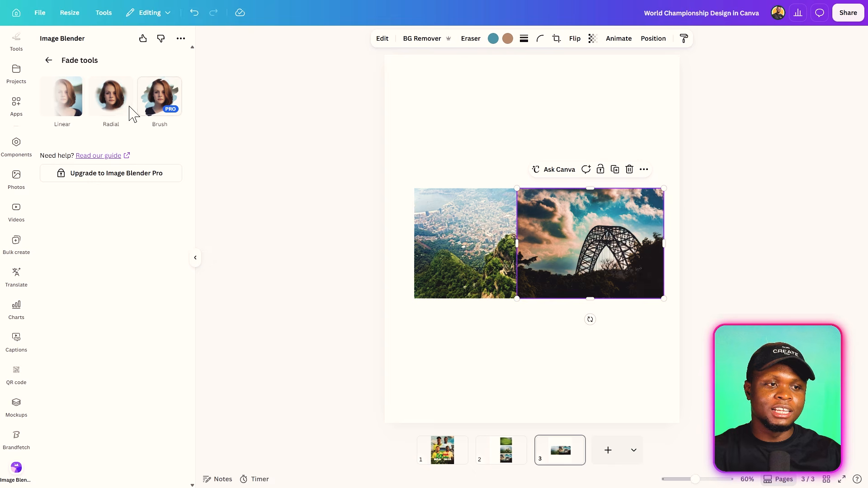
click(63, 100)
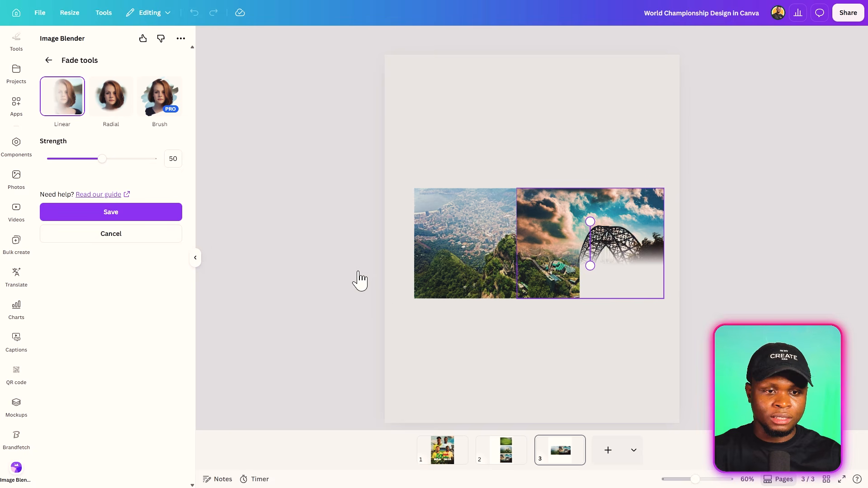
drag(590, 266, 523, 233)
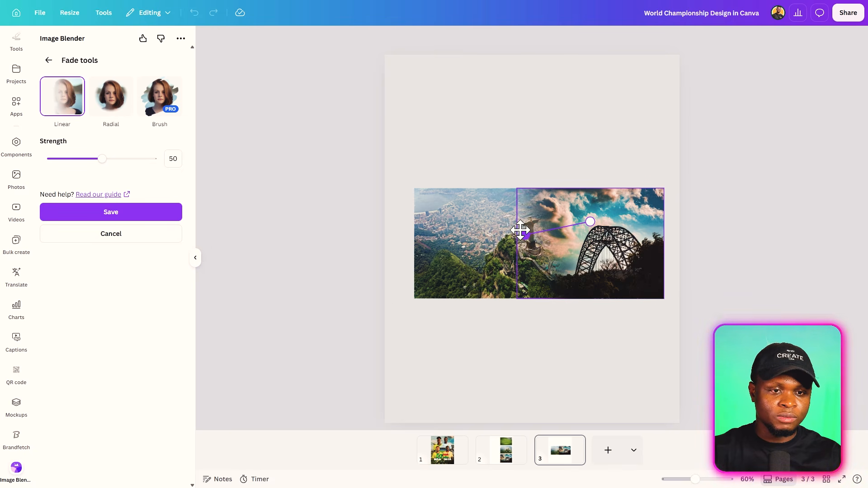
drag(591, 223, 567, 230)
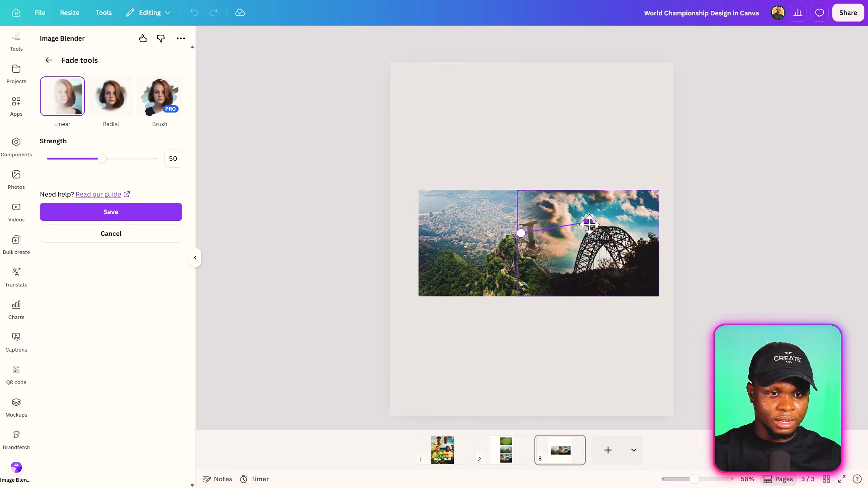
drag(589, 223, 572, 230)
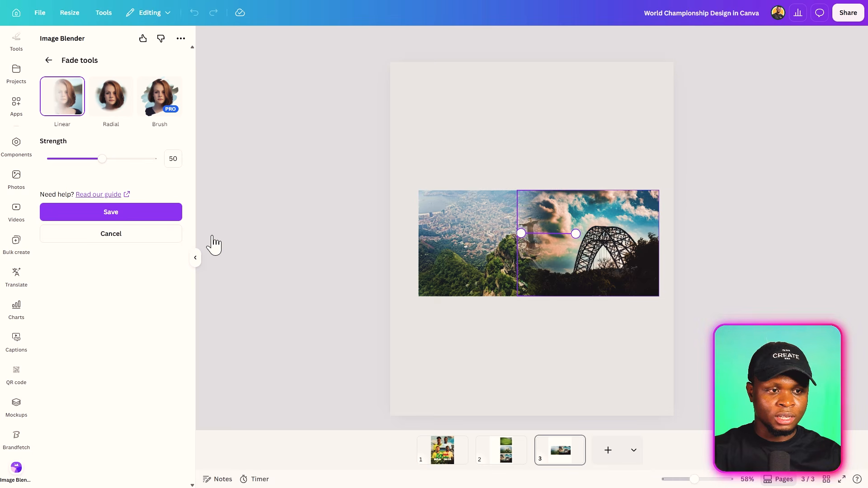
click(132, 215)
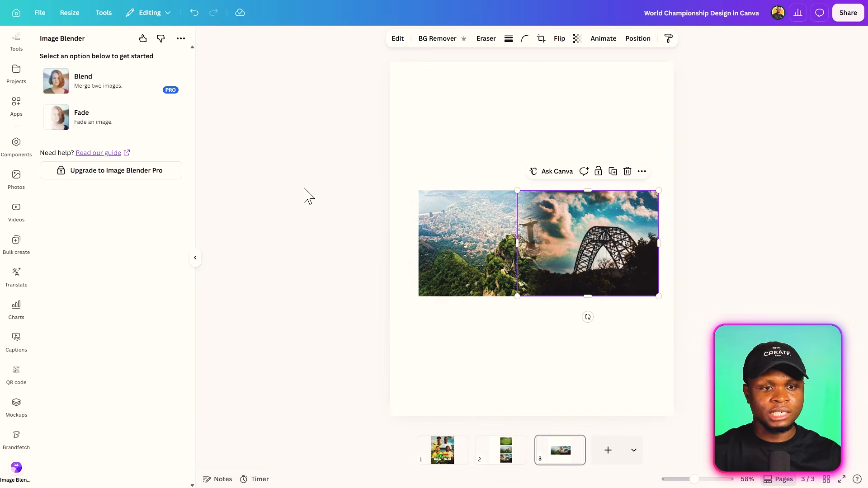
Enlarge both blended photos together until they cover the full page height, and position them with the statue left of the page centre
drag(443, 149, 515, 330)
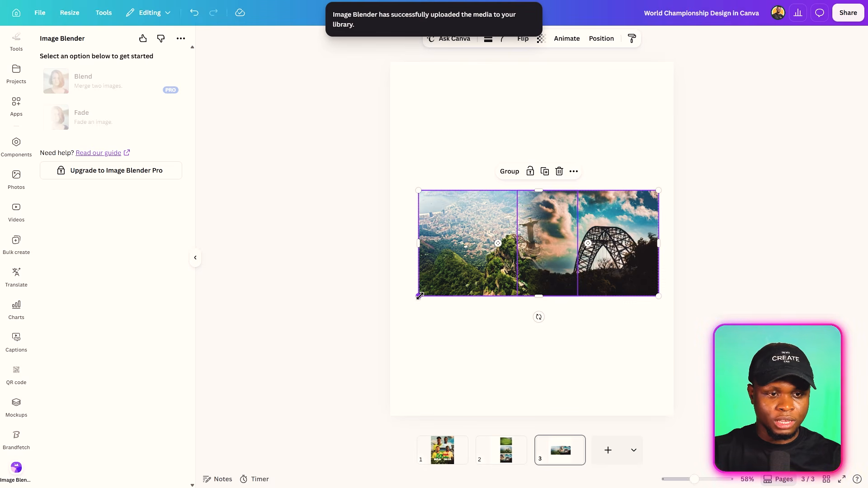
drag(419, 296, 303, 316)
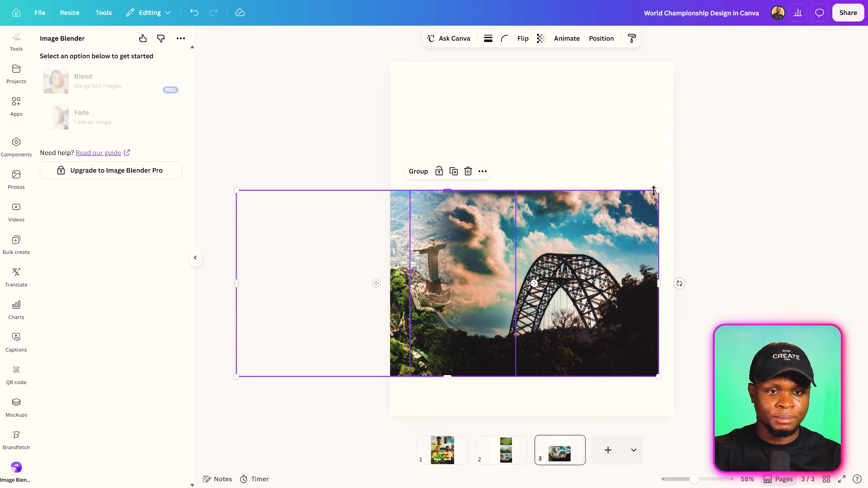
drag(658, 190, 864, 42)
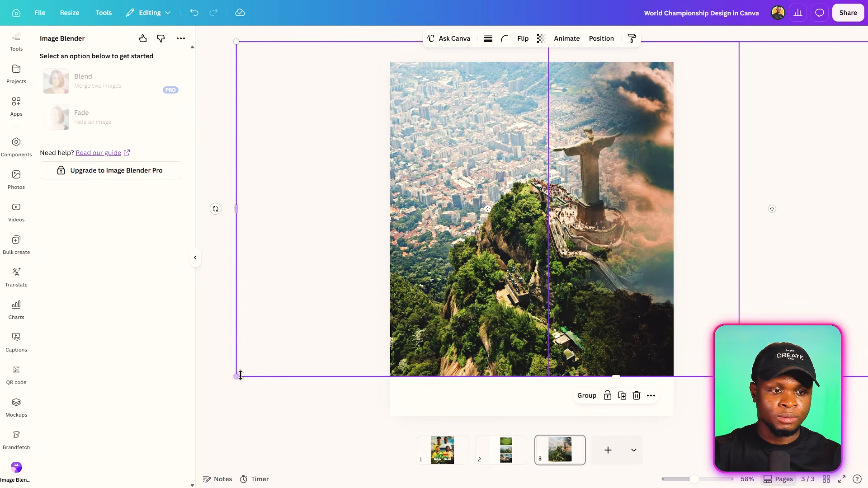
drag(235, 376, 126, 446)
drag(183, 442, 187, 414)
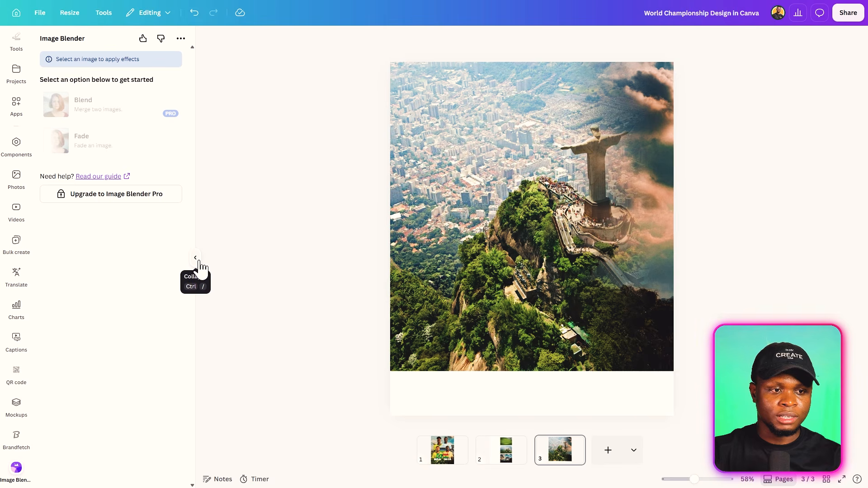
click(195, 258)
drag(167, 370, 53, 405)
drag(496, 341, 452, 335)
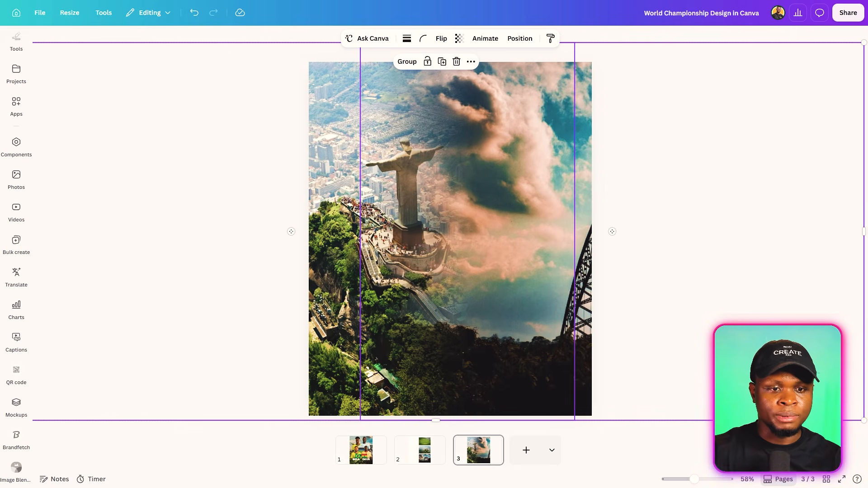
drag(694, 419, 695, 424)
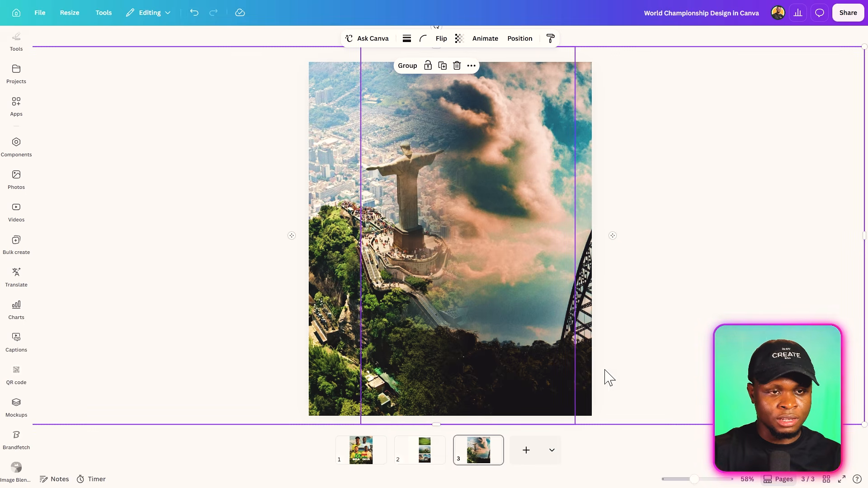
Crop the outer sides of the bridge and statue photos back to near the page edges
click(601, 264)
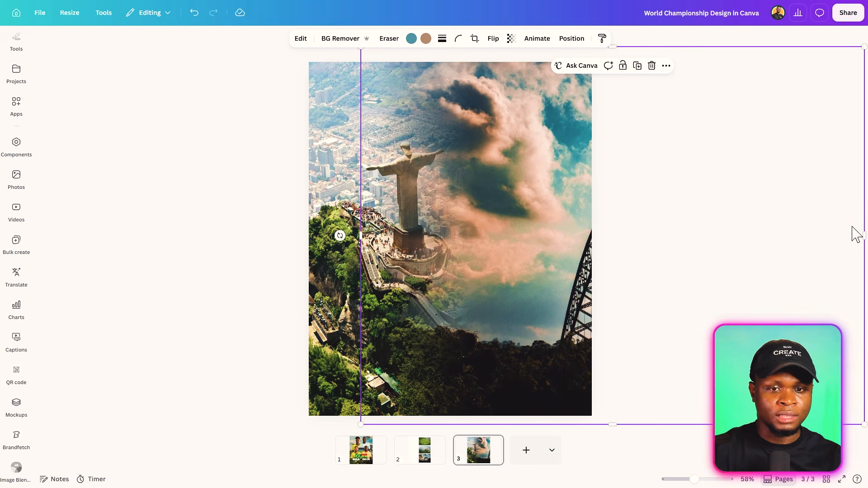
drag(864, 229, 624, 244)
click(339, 242)
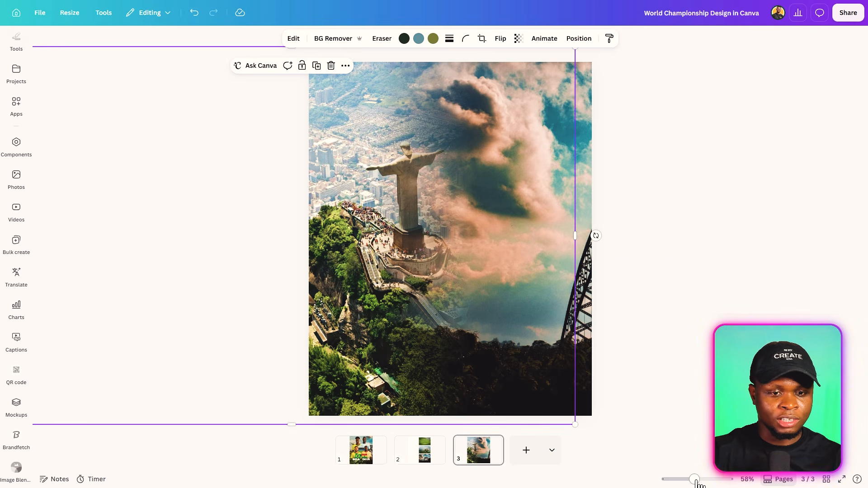
drag(695, 480, 690, 480)
drag(115, 237, 319, 251)
click(251, 264)
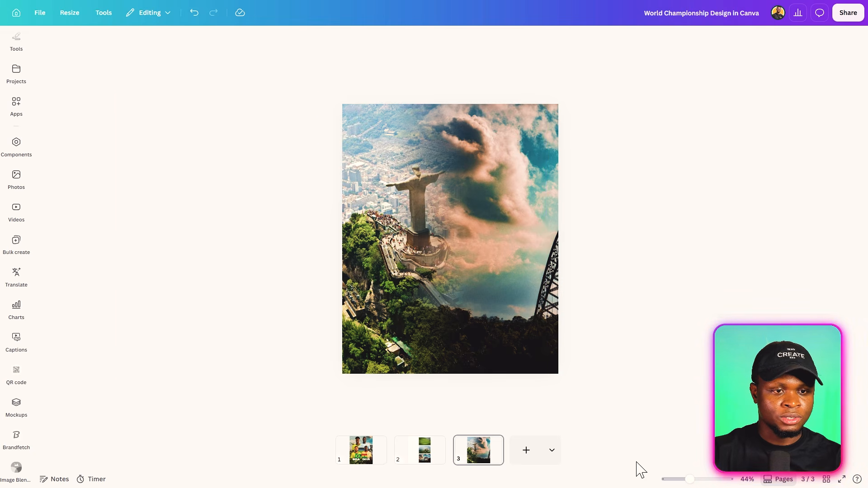
drag(691, 478, 696, 479)
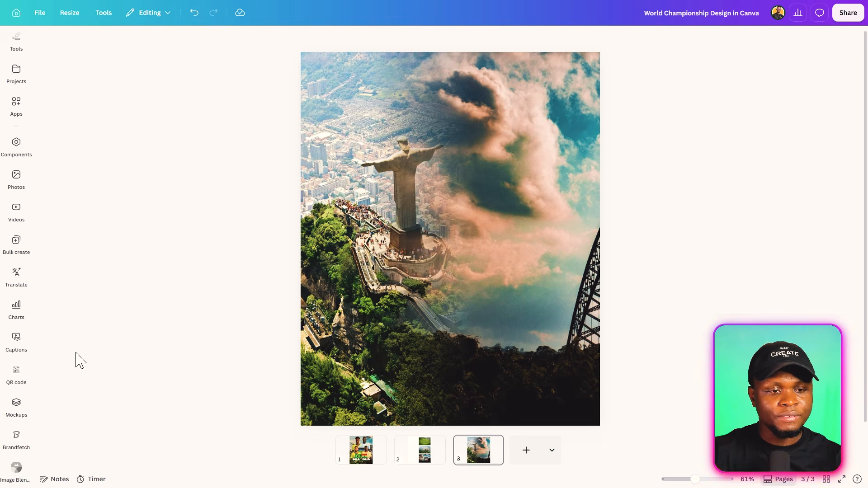
Move the football pitch photo from page 2 to page 3 and enlarge it over the middle of the background
click(411, 451)
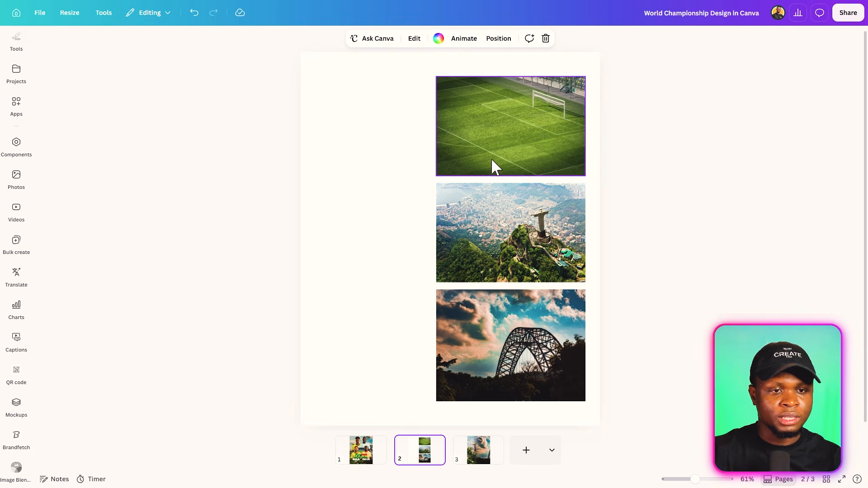
drag(497, 148, 450, 271)
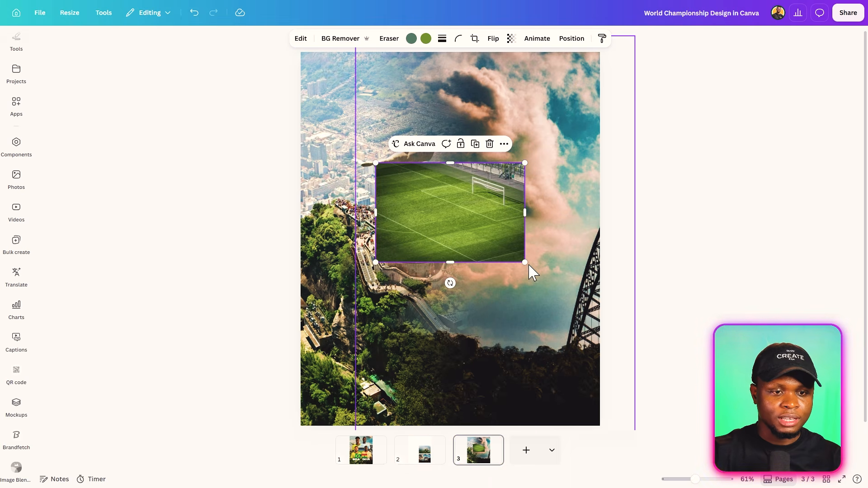
drag(525, 263, 563, 307)
drag(479, 255, 480, 269)
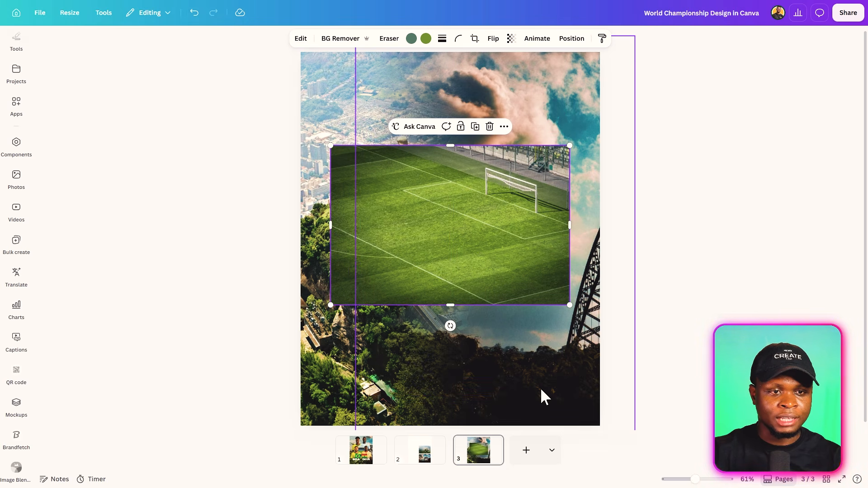
On page 1, arrange Brazil players 7 and 10 at the upper left, Ghana players 11 and 16 at the right, and player 4 at the bottom
click(376, 464)
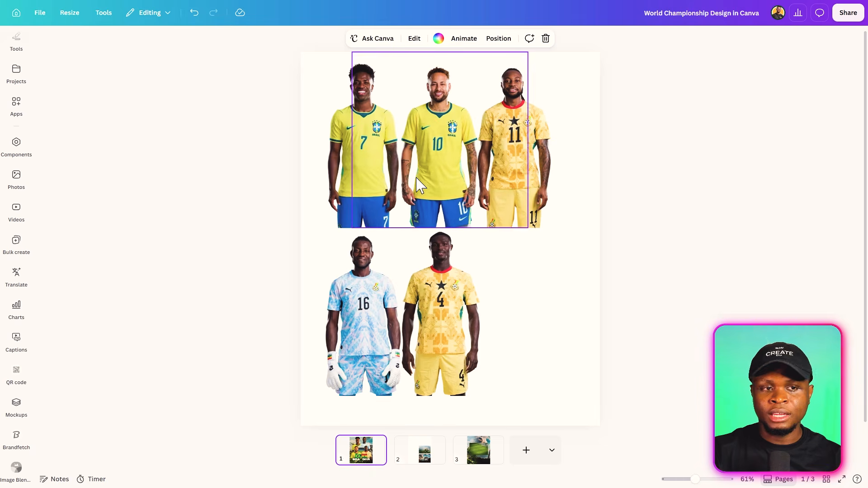
mouse_move(348, 149)
mouse_down()
mouse_move(328, 146)
mouse_move(333, 154)
mouse_up()
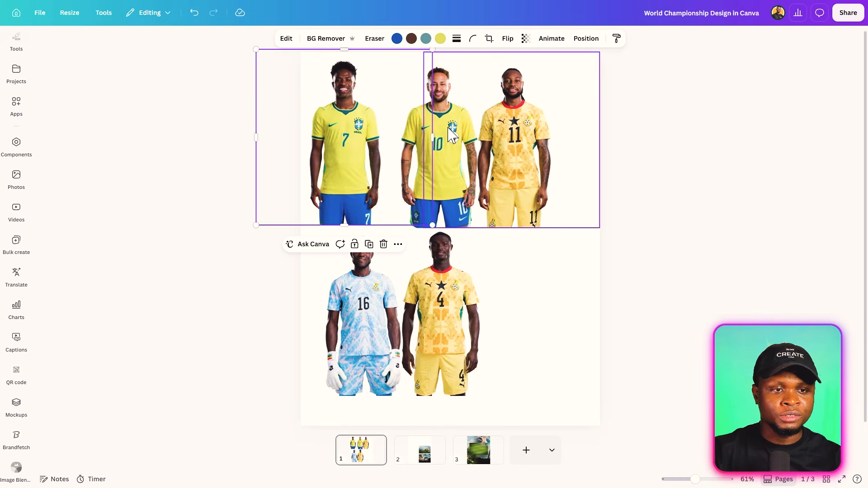
drag(513, 115, 577, 135)
drag(446, 123, 399, 115)
drag(538, 201, 527, 246)
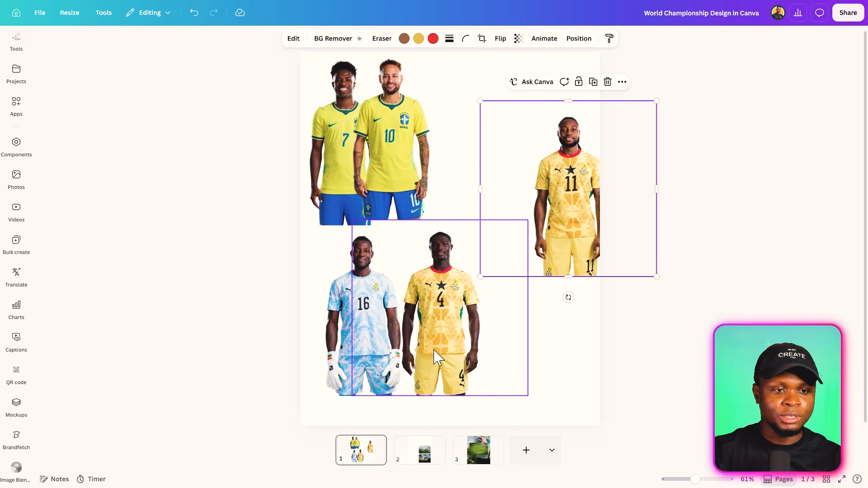
drag(336, 337, 524, 242)
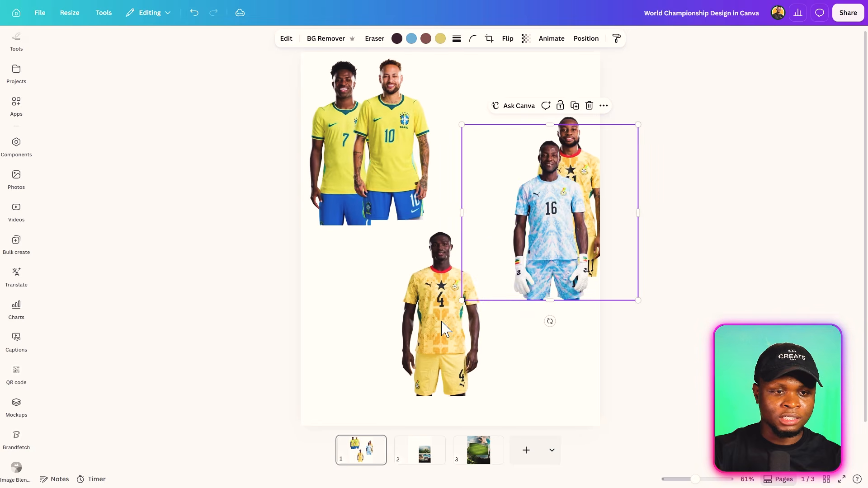
drag(430, 333, 375, 385)
Move players 7, 10, 11 and 16 together from page 1 to page 3
drag(207, 89, 624, 181)
key(ctrl+x)
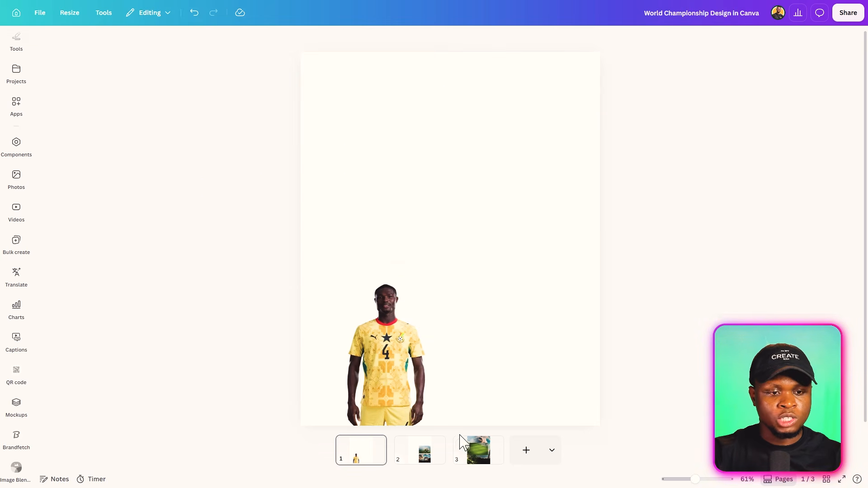
click(474, 454)
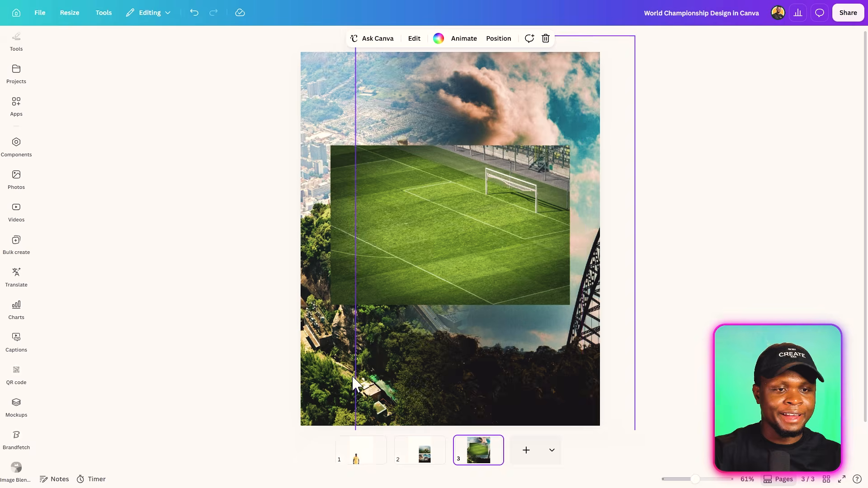
key(ctrl+v)
click(126, 223)
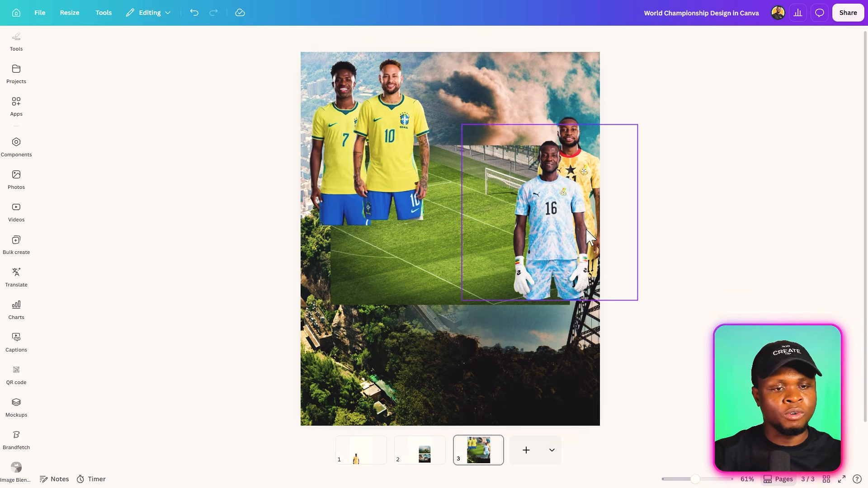
Arrange the four players in two columns, with 7 and 11 behind and 10 and 16 in front below them
drag(534, 266, 483, 377)
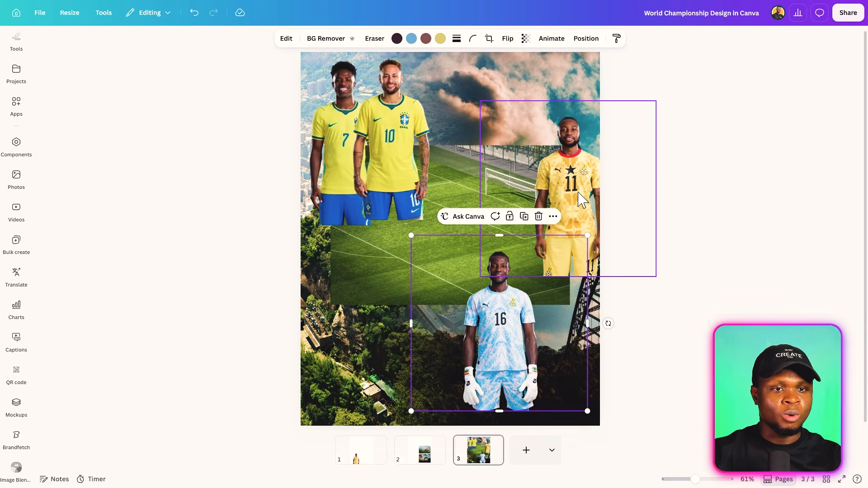
drag(574, 188, 535, 150)
drag(379, 142, 359, 271)
click(364, 122)
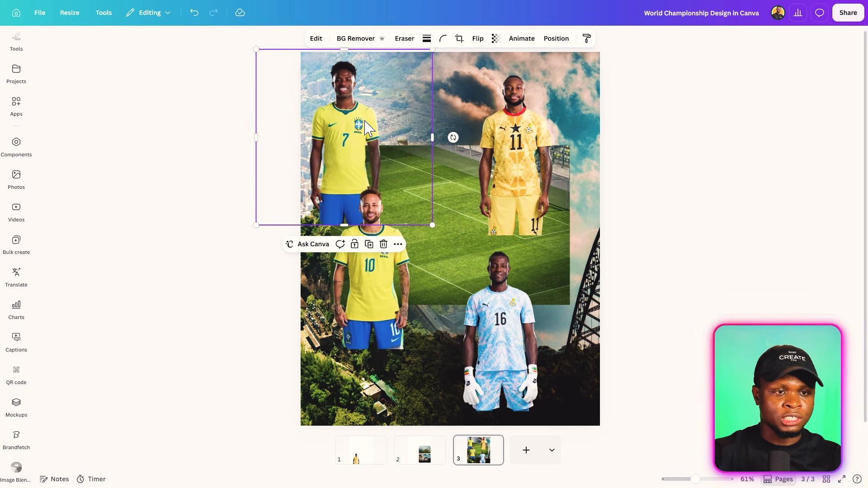
drag(365, 128, 396, 129)
drag(348, 314, 378, 282)
drag(499, 365, 514, 269)
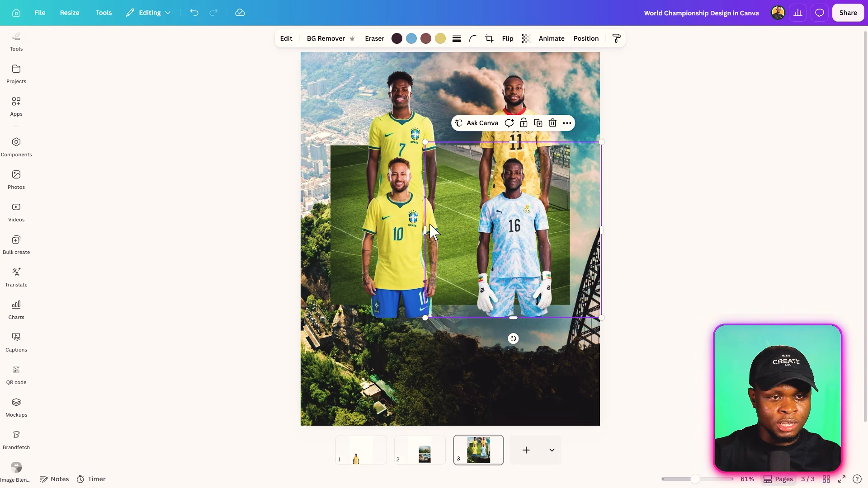
Enlarge the four players together to fill most of the page and shift player 10 slightly upward
click(394, 237)
shift+click(386, 94)
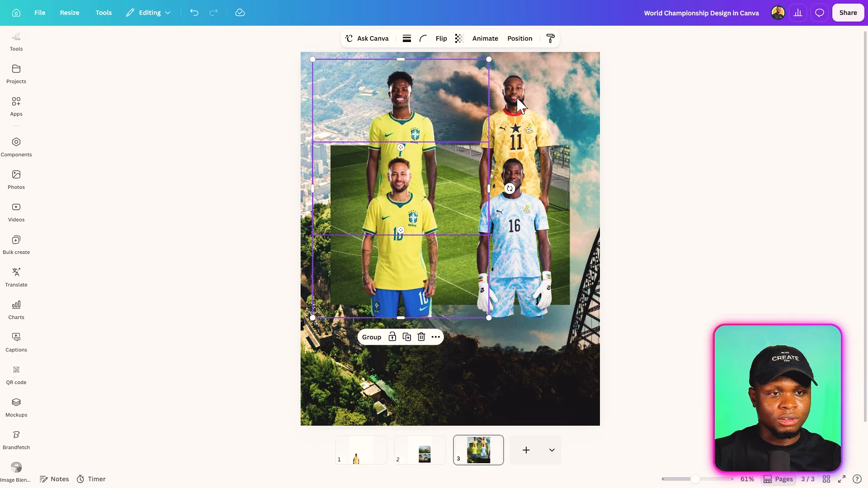
shift+click(524, 104)
shift+click(520, 290)
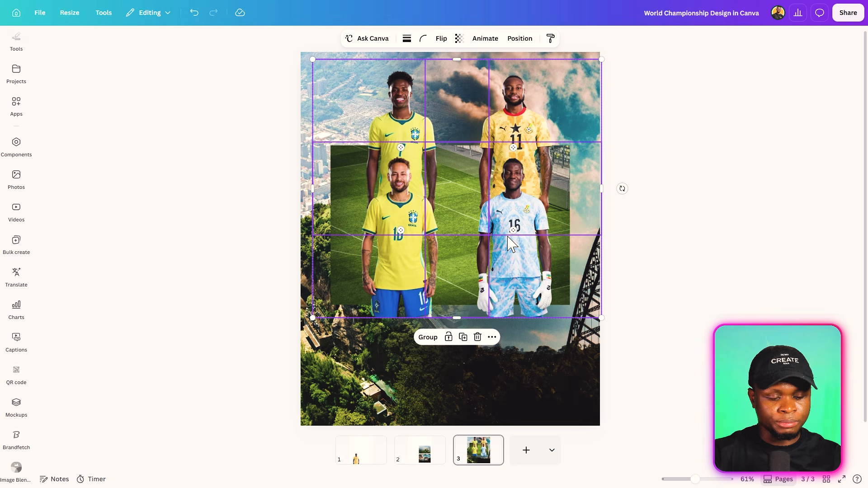
click(154, 306)
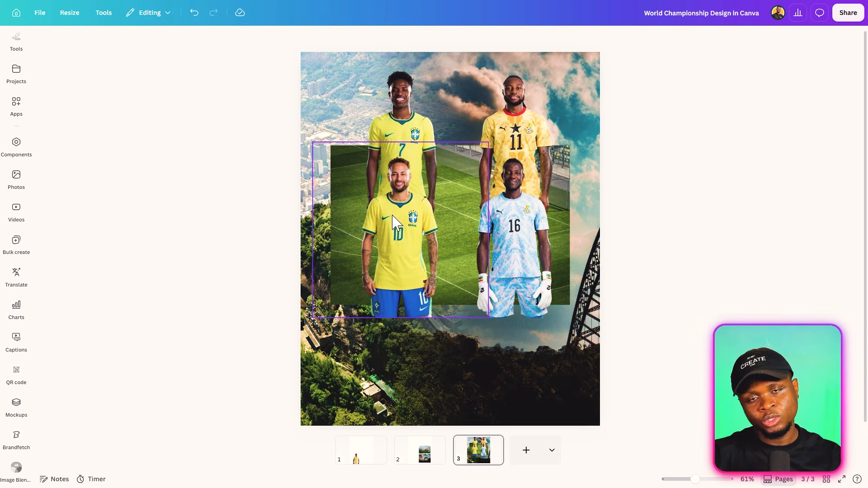
click(405, 86)
key(ctrl+a)
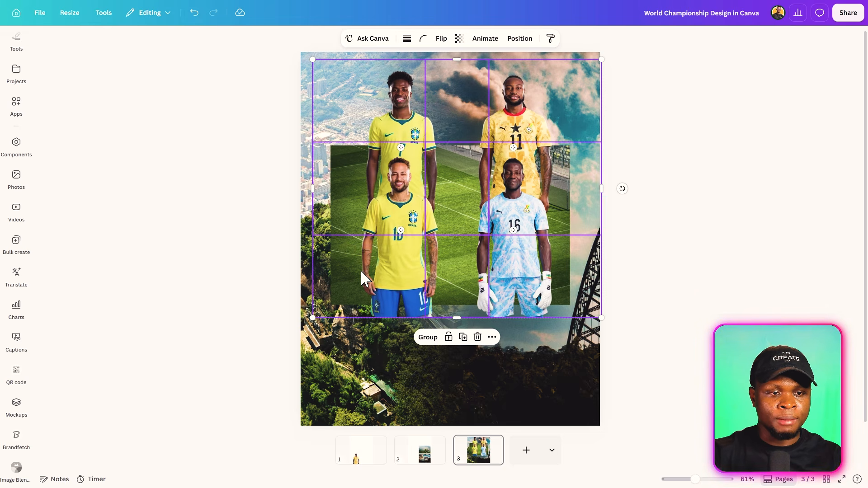
drag(311, 316, 192, 421)
drag(360, 337, 378, 293)
click(153, 310)
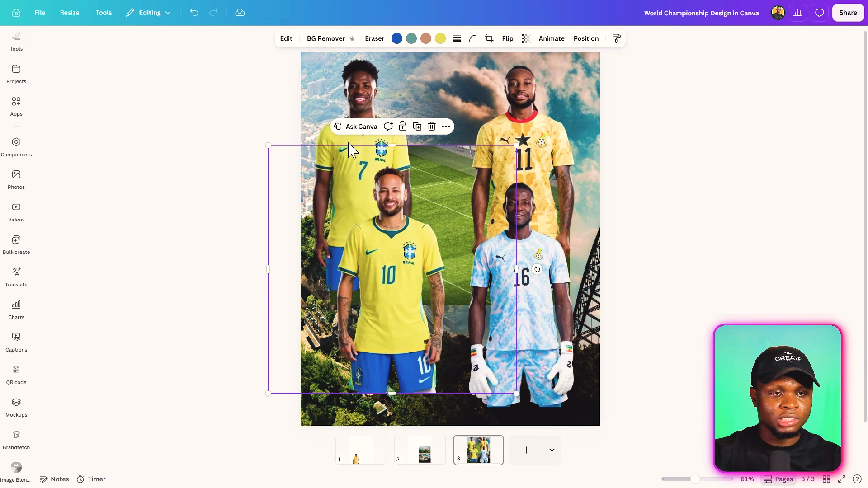
Move players 7, 11 and 16 inward so each back-row player stands directly behind the front-row teammate
drag(354, 100, 381, 115)
drag(538, 111, 524, 125)
click(532, 369)
drag(532, 369, 521, 371)
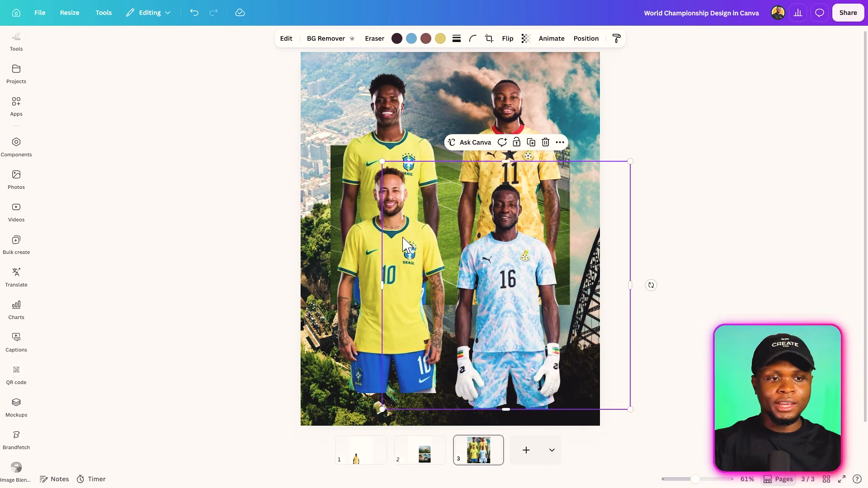
Fade out player 7's lower body with Image Blender's linear fade, then enlarge the player behind player 10
click(377, 113)
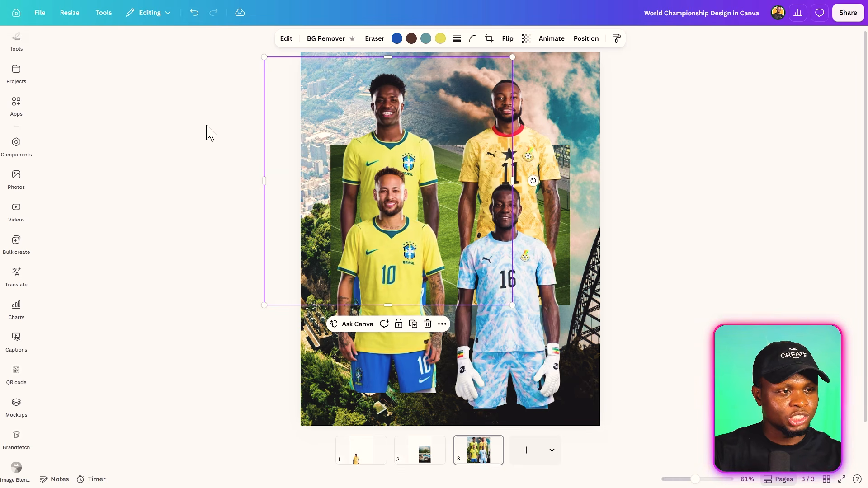
scroll(31, 277, down, 1)
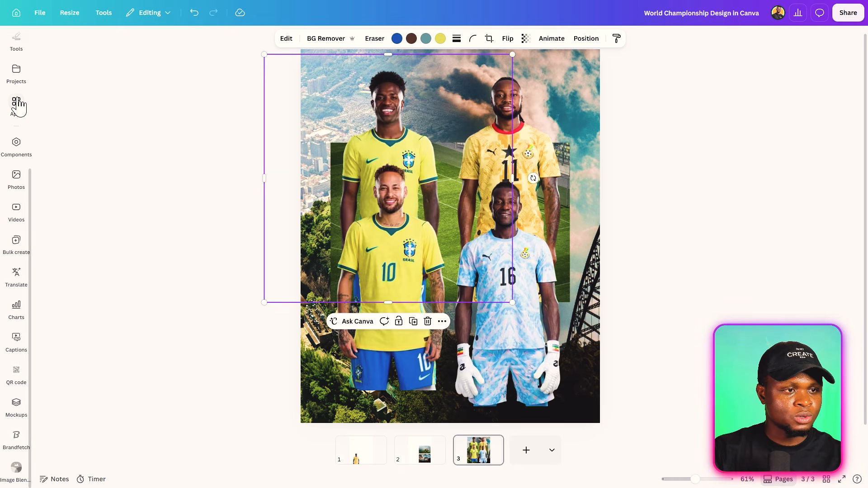
click(12, 112)
click(55, 84)
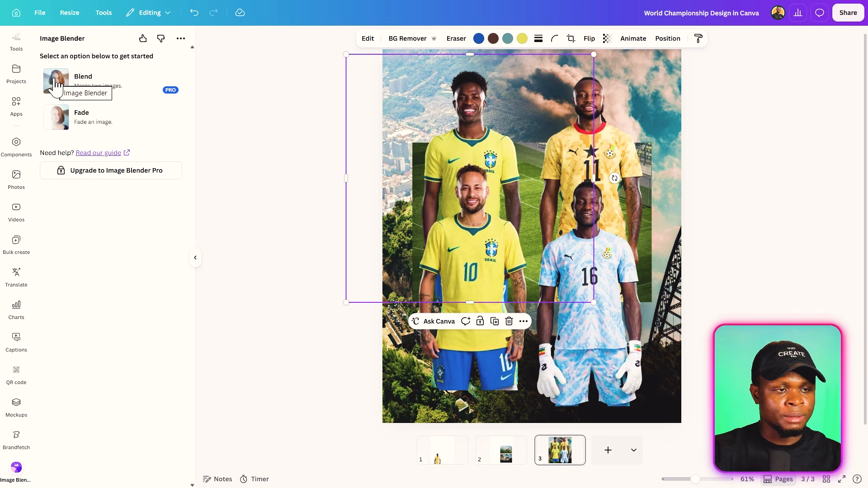
click(72, 125)
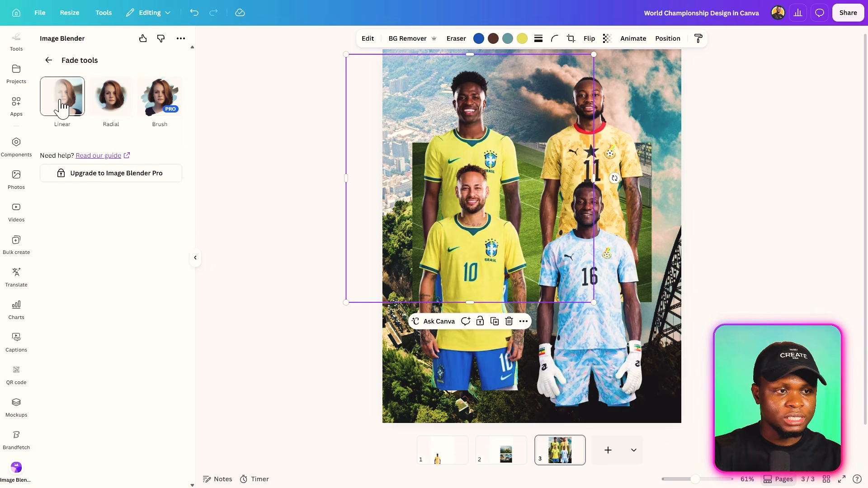
click(62, 107)
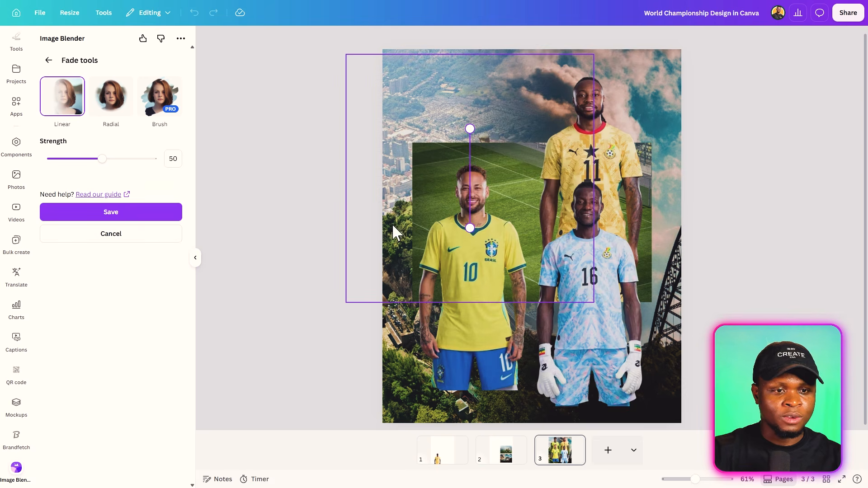
drag(469, 229, 455, 123)
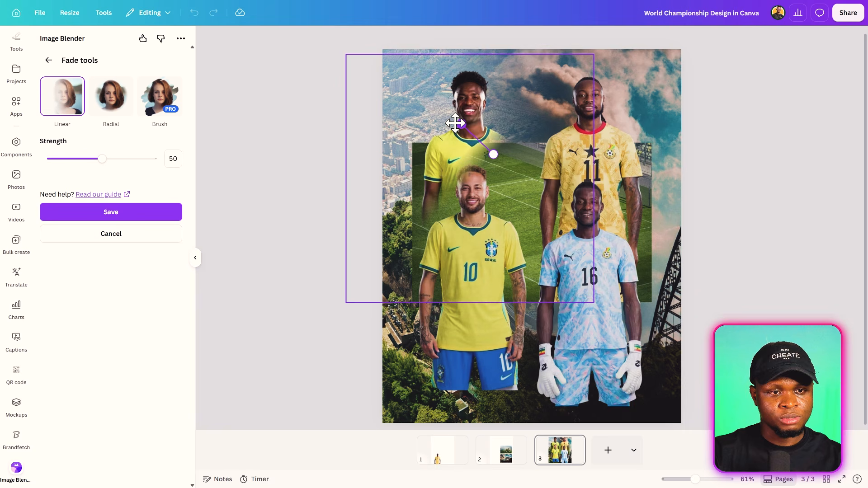
click(111, 213)
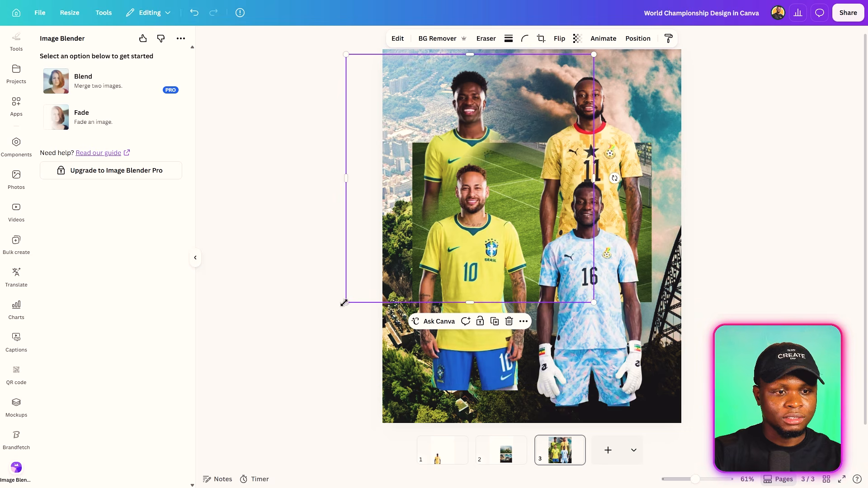
drag(295, 333, 257, 364)
drag(429, 111, 460, 108)
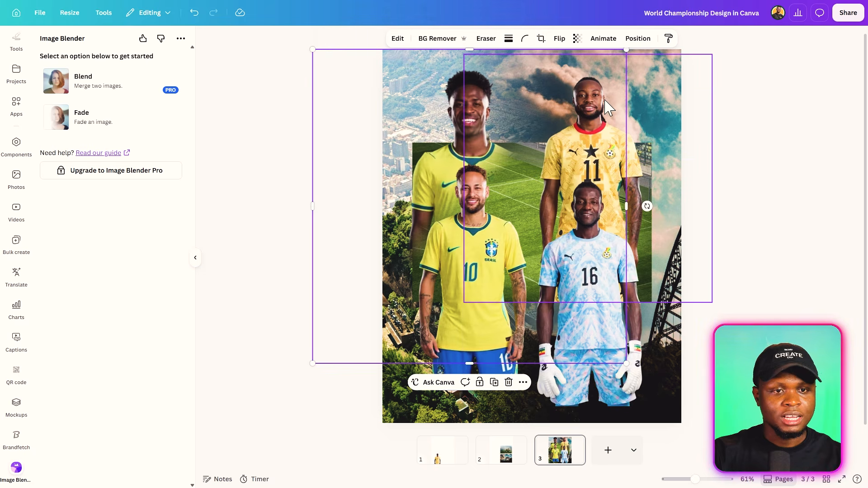
Apply a diagonal linear fade to player 10 from the chest down and save it
click(450, 291)
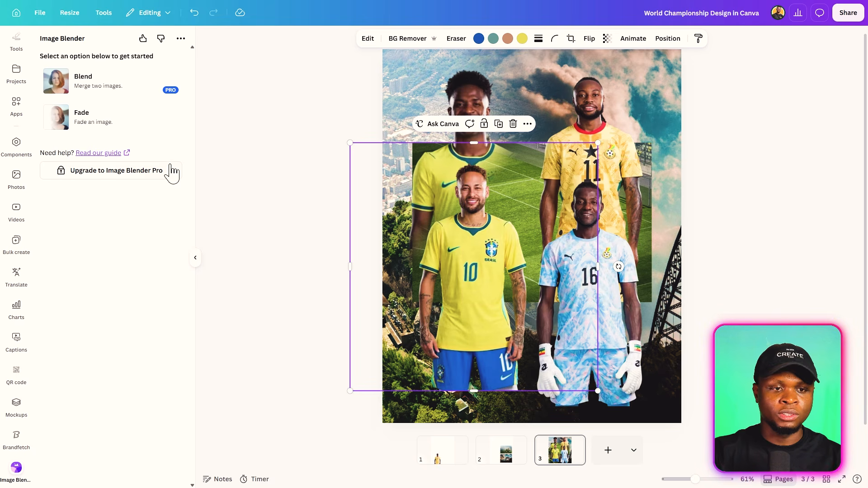
click(78, 128)
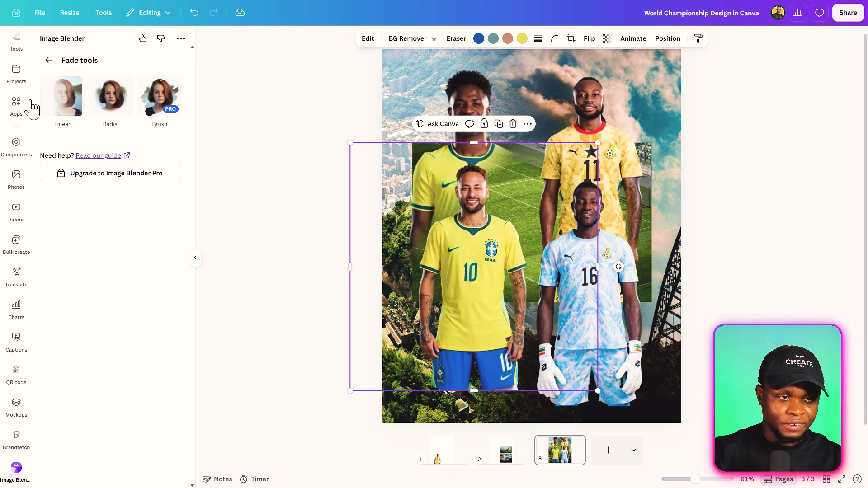
click(63, 101)
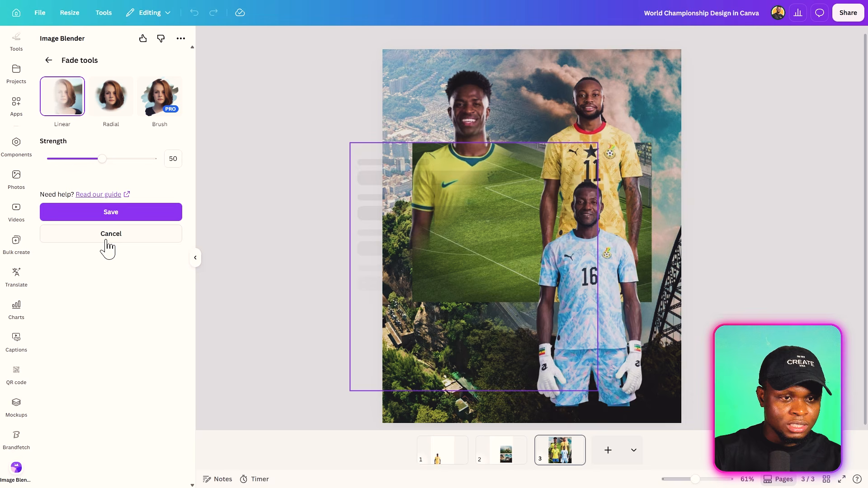
drag(474, 320, 447, 185)
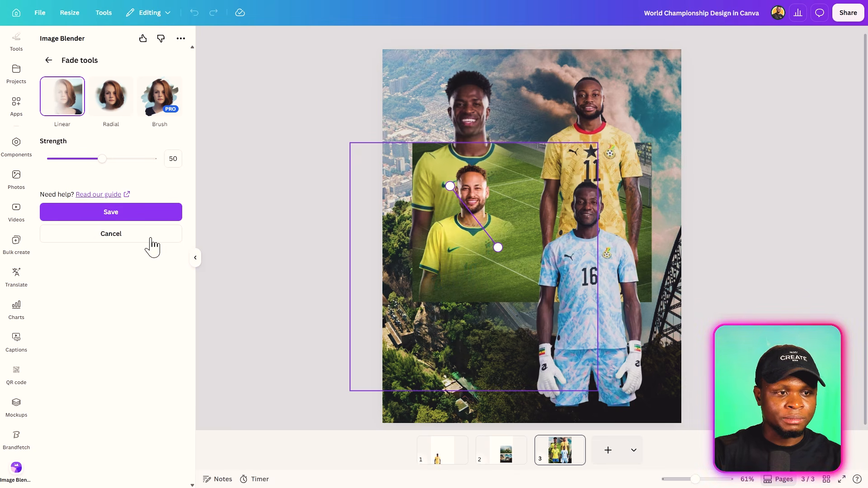
click(120, 215)
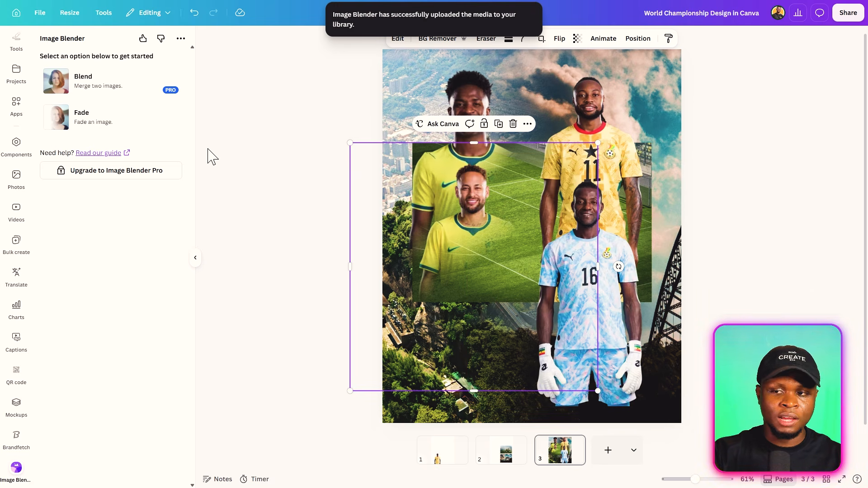
Apply a diagonal linear fade to player 11 below the chest, sloping toward the inner side, and save it
drag(447, 154, 562, 65)
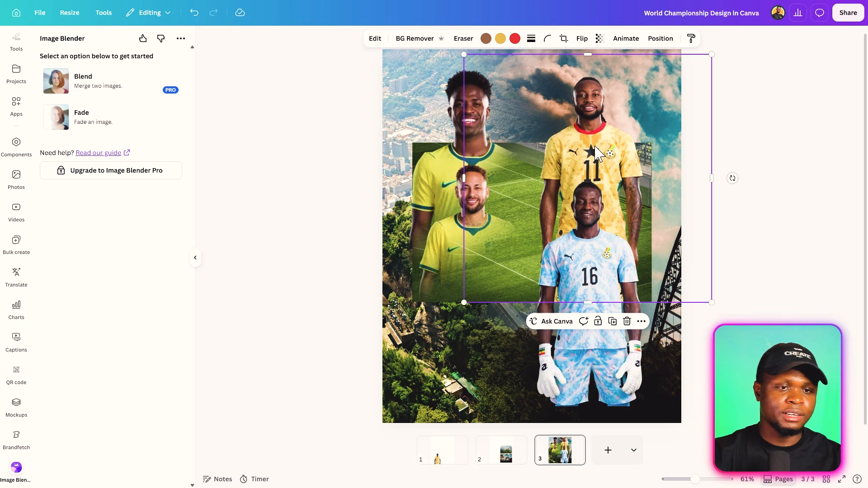
click(77, 120)
click(80, 110)
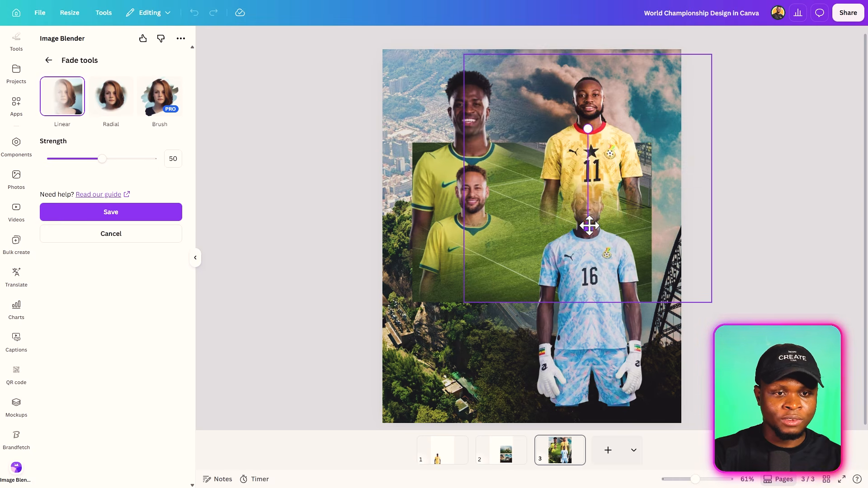
drag(589, 225, 552, 177)
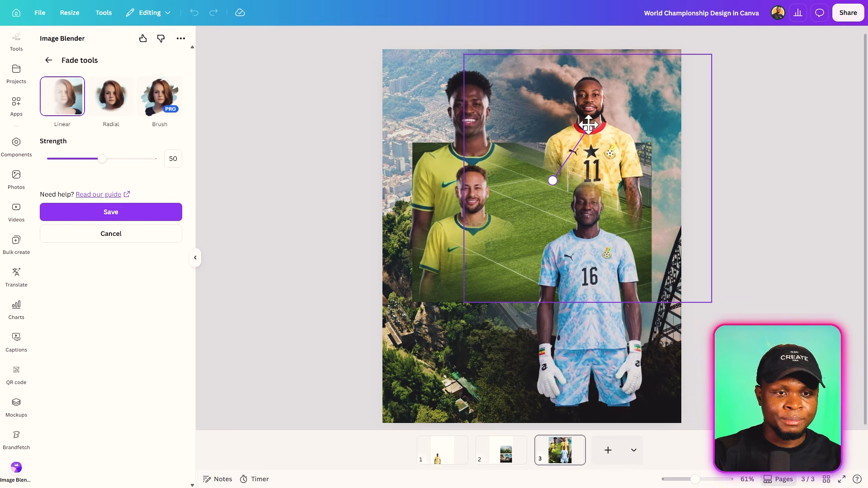
drag(590, 122, 629, 84)
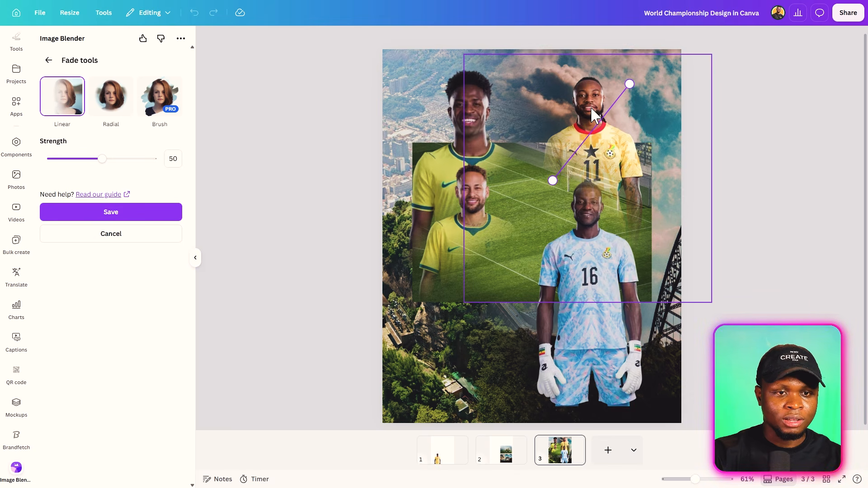
drag(556, 183, 562, 181)
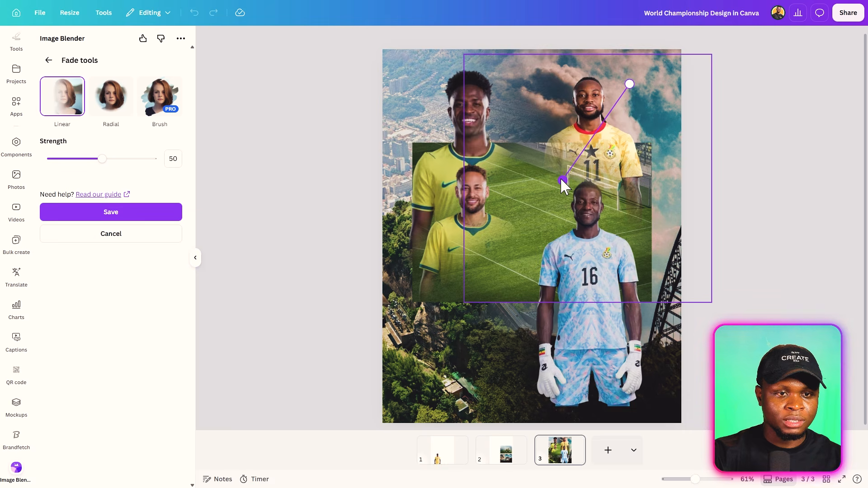
drag(630, 85, 614, 104)
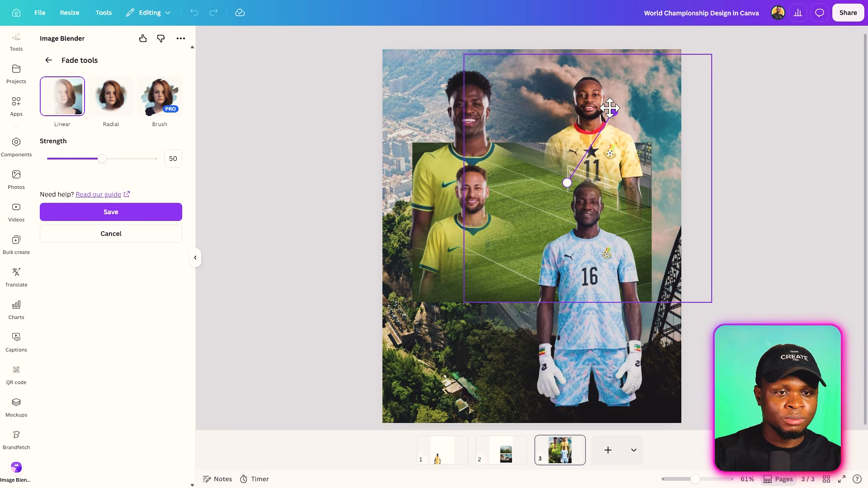
click(134, 213)
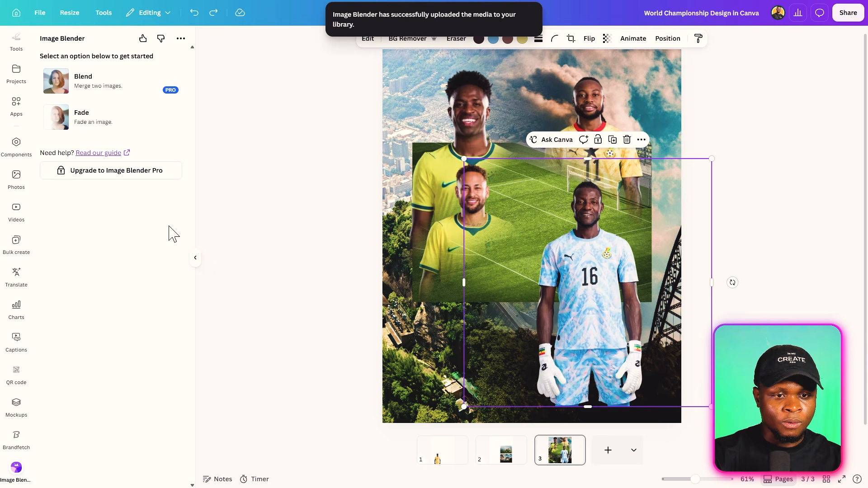
Apply a diagonal linear fade to player 16 so the shirt dissolves below the number, and save it
click(78, 127)
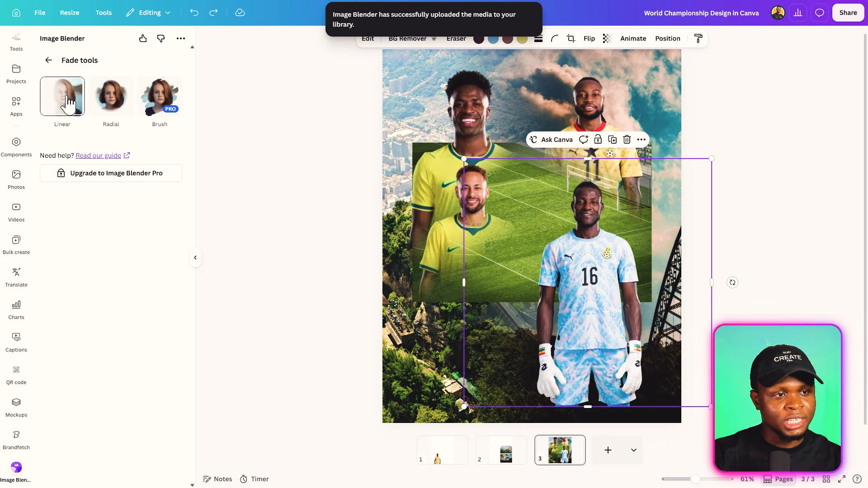
click(68, 100)
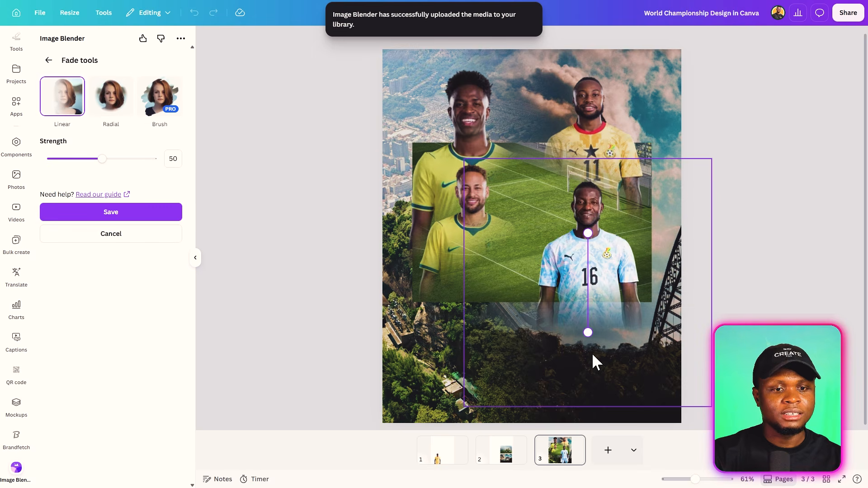
drag(588, 333, 547, 281)
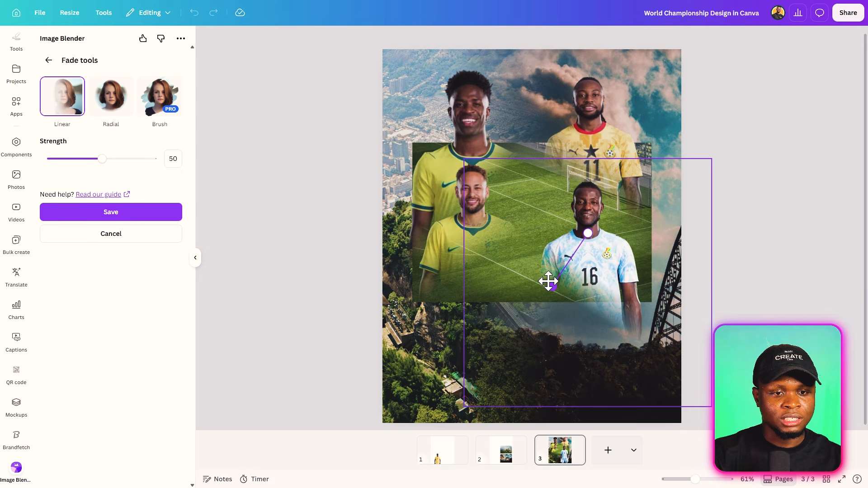
drag(592, 234, 624, 189)
drag(554, 290, 574, 288)
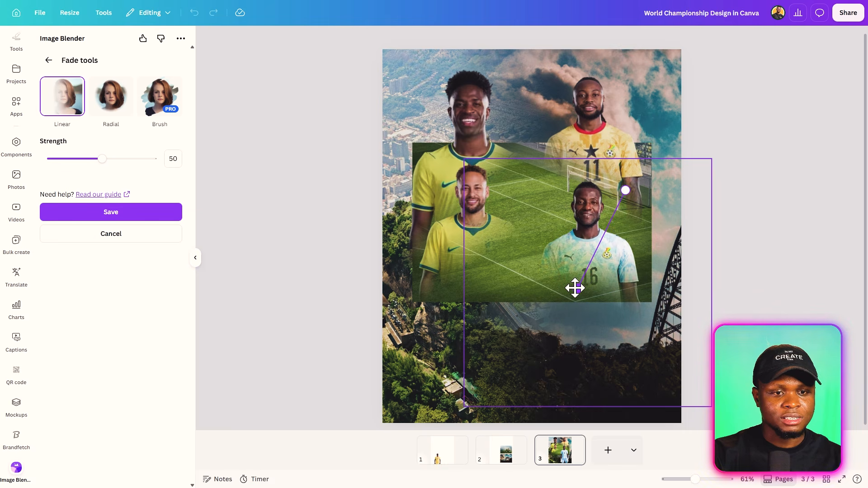
click(68, 215)
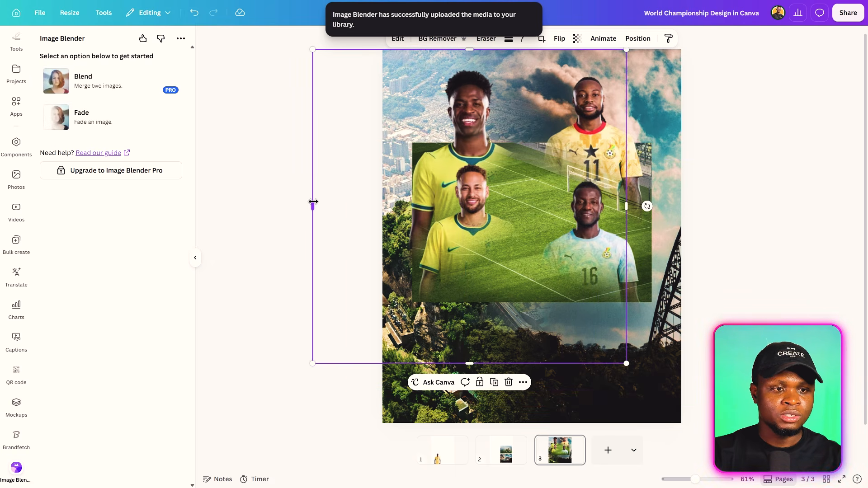
Crop the empty side and bottom areas around player 7, then enlarge the cutout and move it up to the poster's upper edge
drag(312, 201, 391, 206)
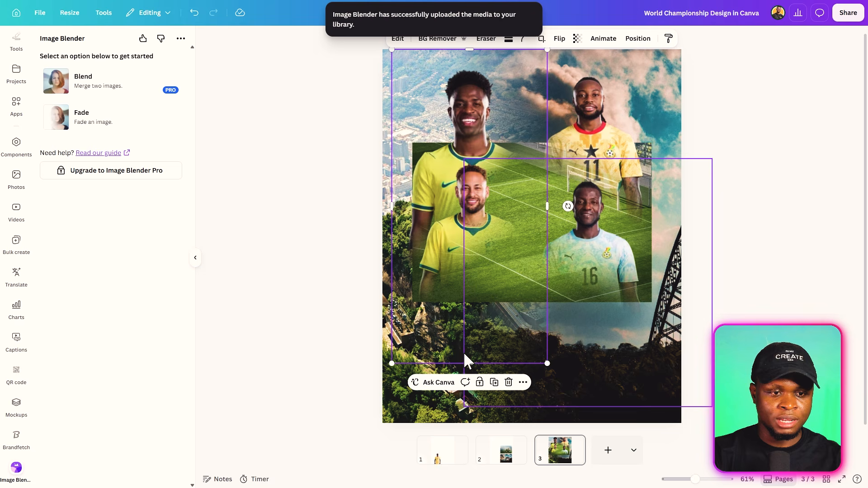
drag(469, 363, 480, 263)
drag(392, 263, 365, 303)
drag(446, 112, 464, 81)
Crop the empty margins around player 11, then enlarge the cutout and place it beside player 7 in the back row
drag(595, 97, 601, 85)
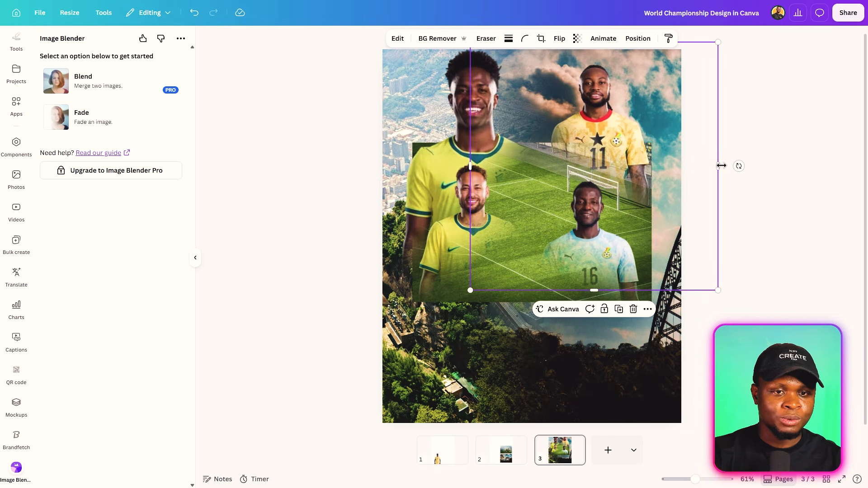
drag(702, 165, 649, 168)
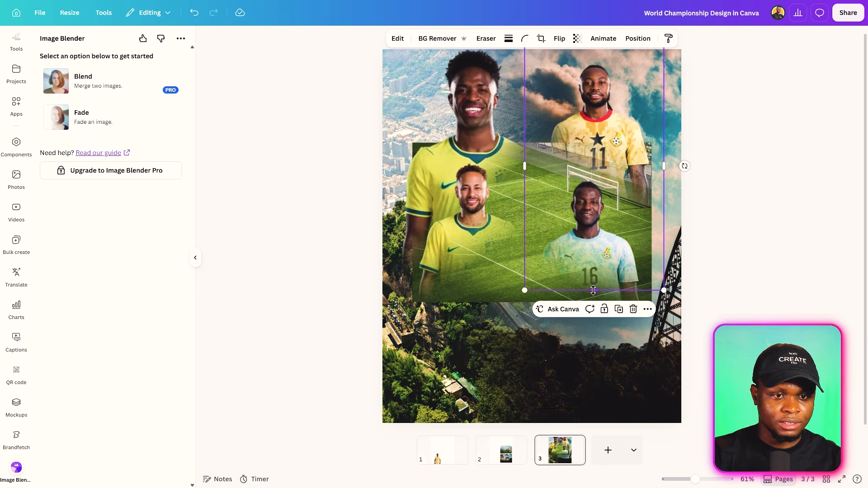
drag(594, 290, 595, 222)
drag(597, 192, 598, 206)
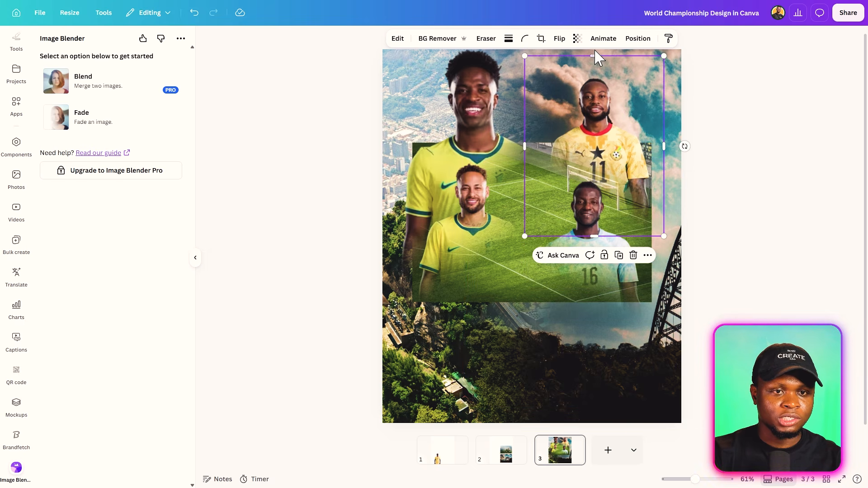
drag(594, 55, 595, 67)
drag(611, 113, 614, 96)
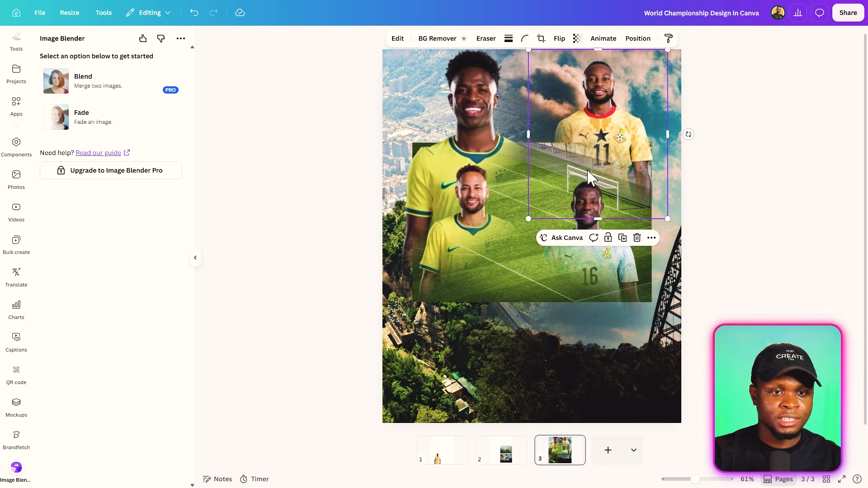
drag(528, 220, 482, 321)
drag(589, 116, 593, 106)
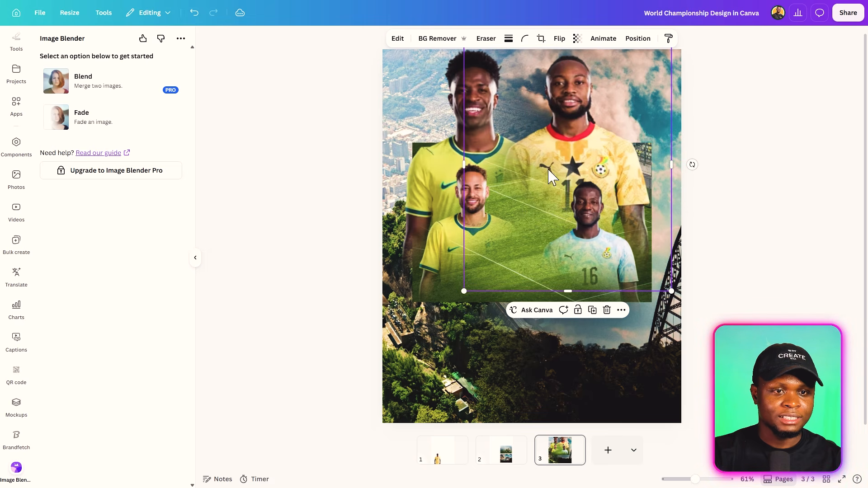
Crop the empty margins around player 10, then enlarge the cutout and place it in front of player 7
click(453, 298)
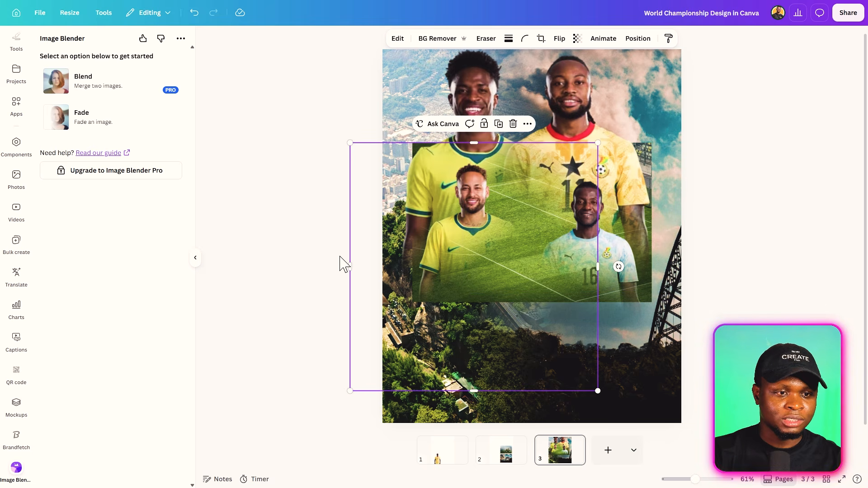
drag(352, 259, 412, 267)
drag(474, 390, 606, 415)
drag(495, 313, 457, 281)
Crop the empty margins around player 16, then enlarge the cutout and place it in front of player 11
click(632, 267)
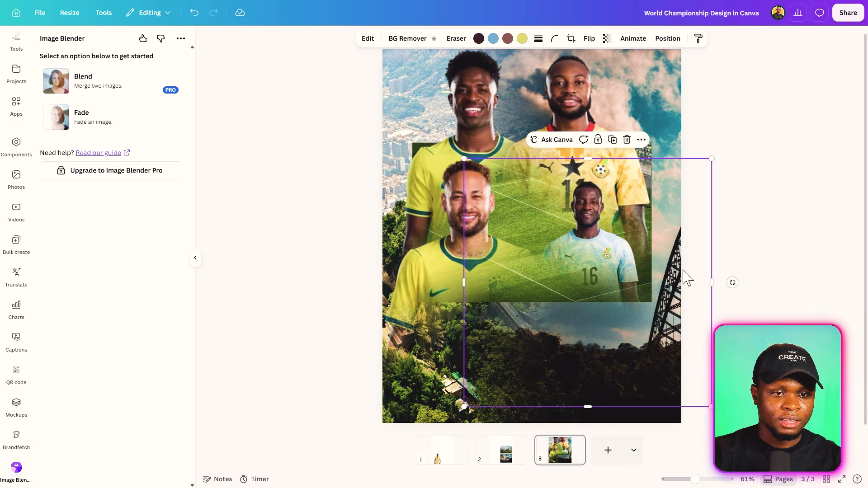
drag(712, 277, 662, 304)
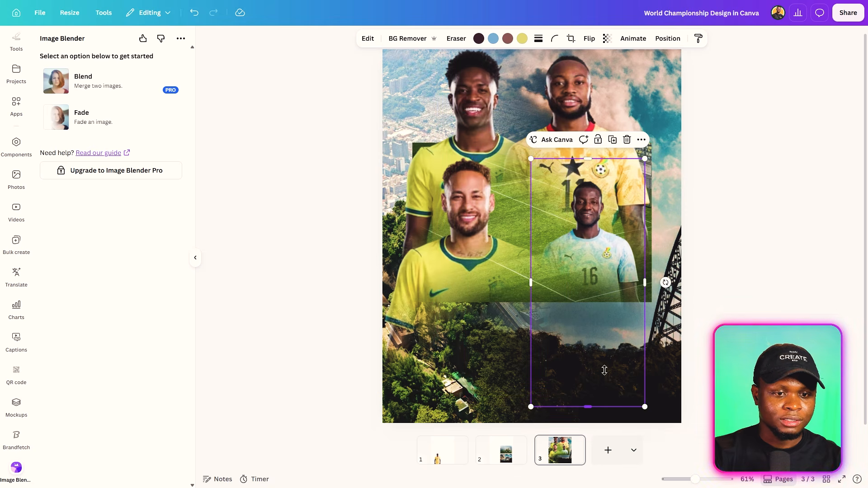
drag(586, 408, 588, 321)
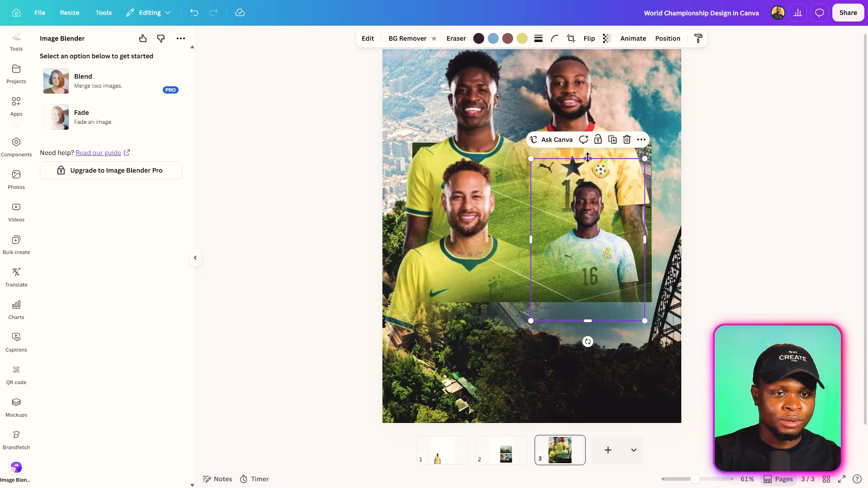
drag(587, 157, 587, 165)
drag(532, 321, 463, 412)
drag(592, 296, 638, 243)
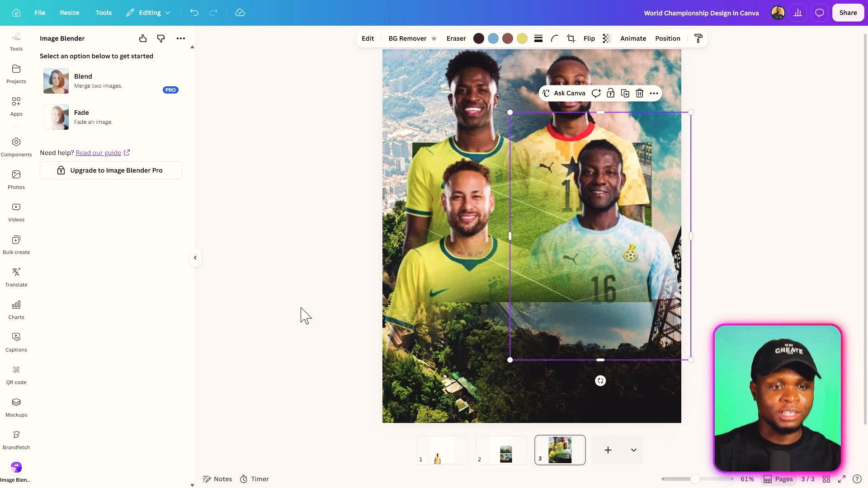
drag(663, 282, 656, 287)
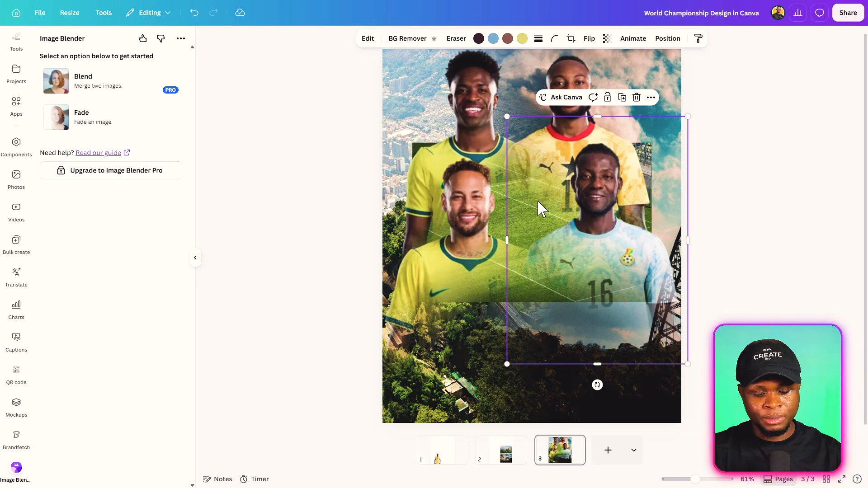
Select the football pitch layer, apply Image Blender's radial fade at strength 50 with a widened circle, and save it
right_click(497, 216)
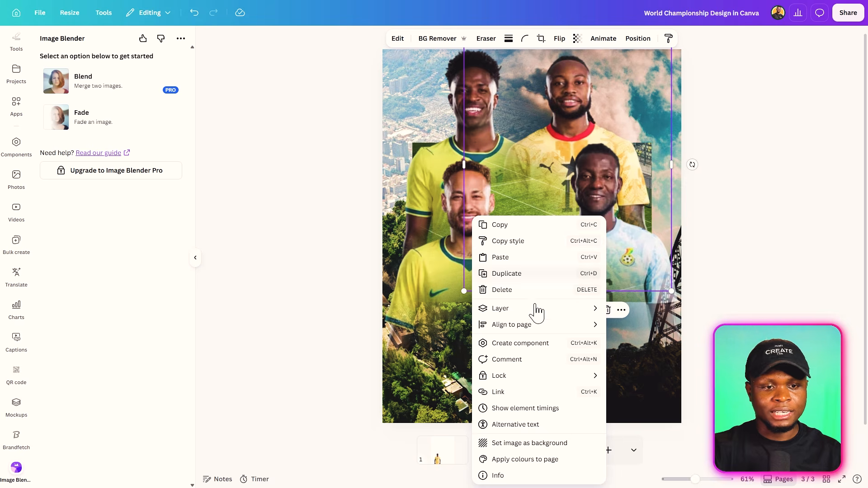
mouse_move(550, 308)
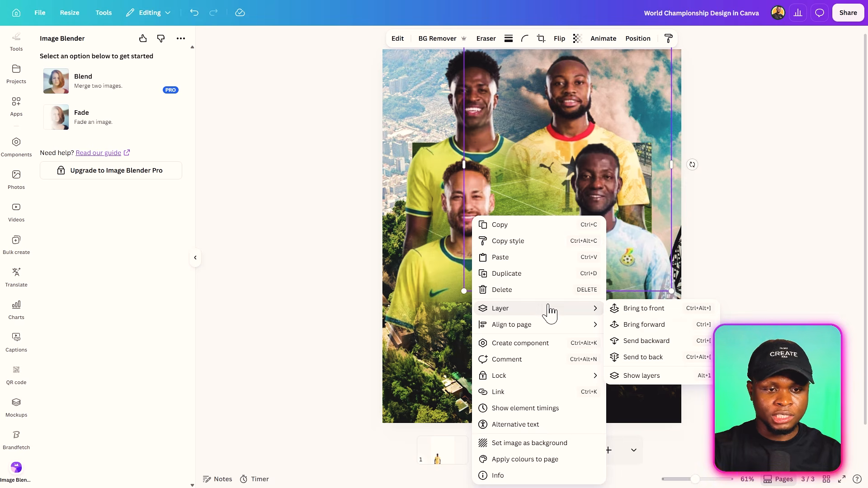
click(643, 377)
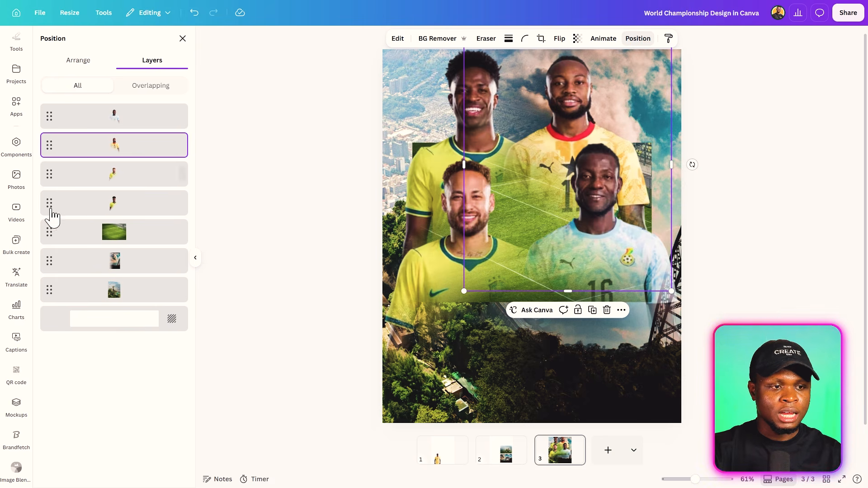
click(115, 237)
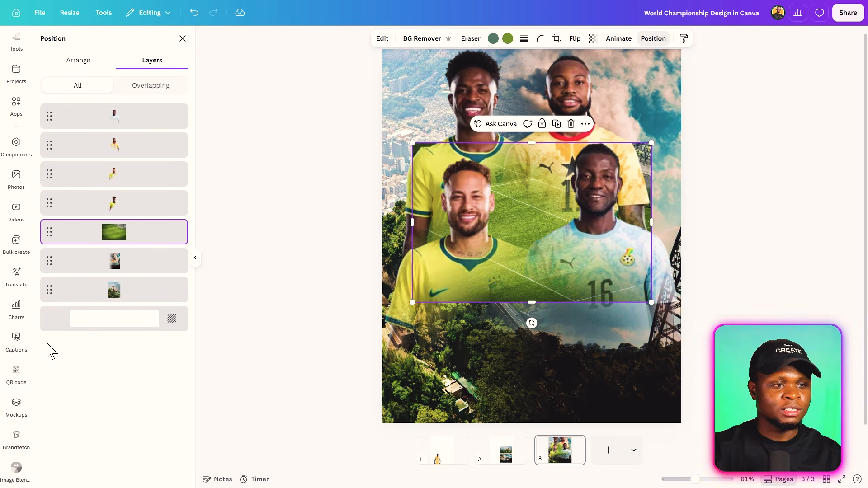
click(16, 103)
click(59, 88)
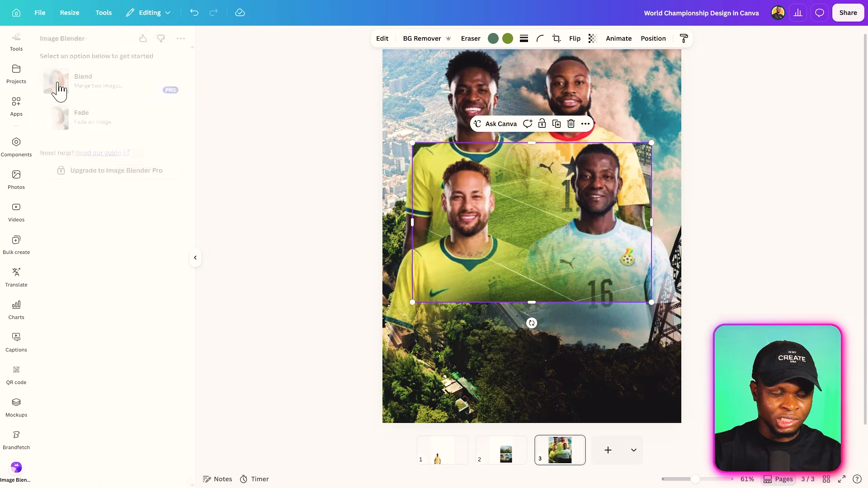
click(69, 122)
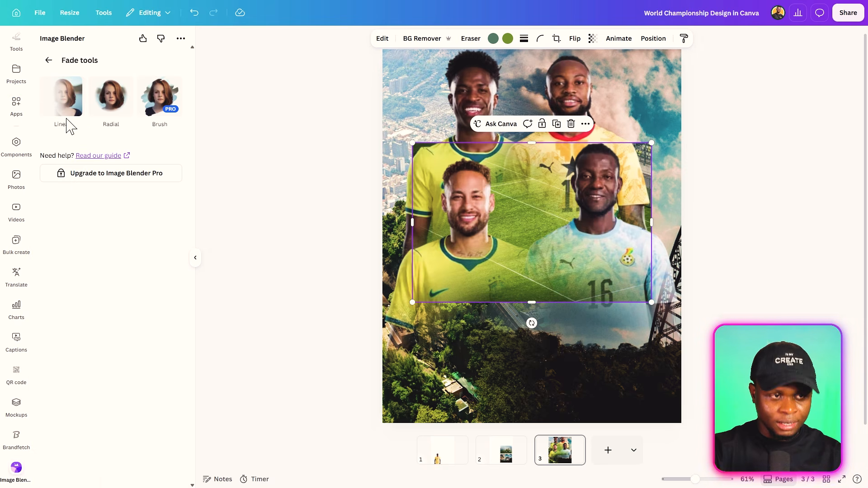
click(110, 104)
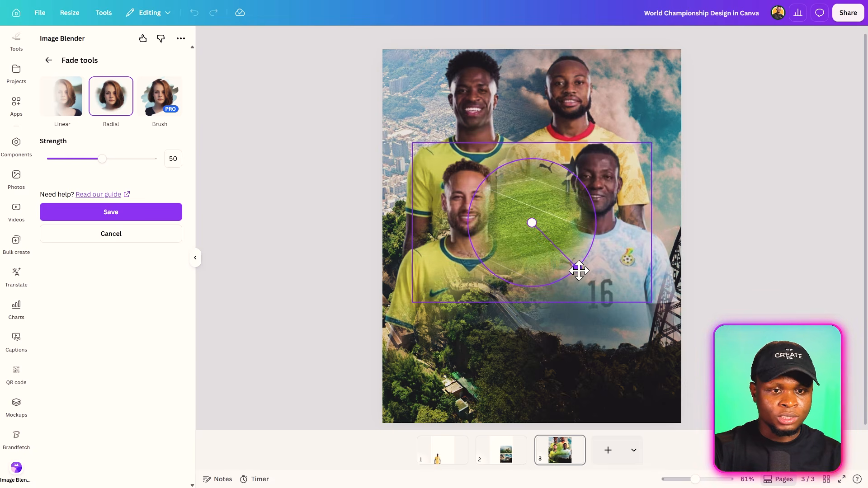
drag(579, 271, 596, 280)
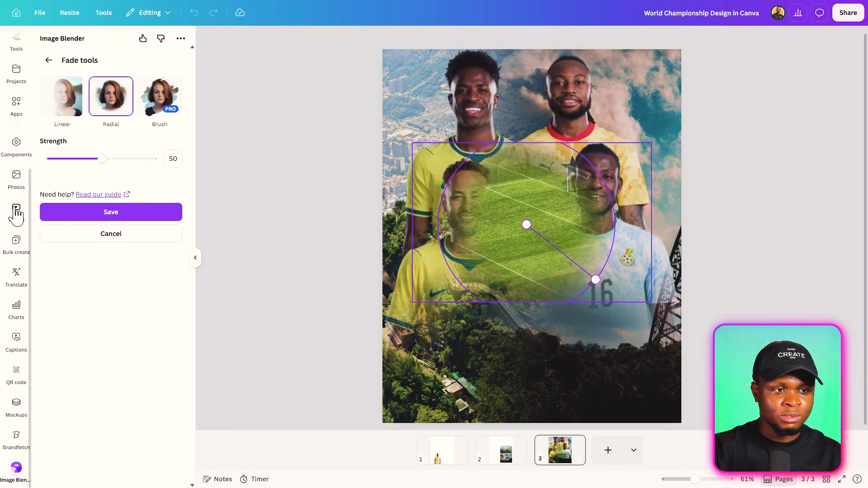
click(112, 214)
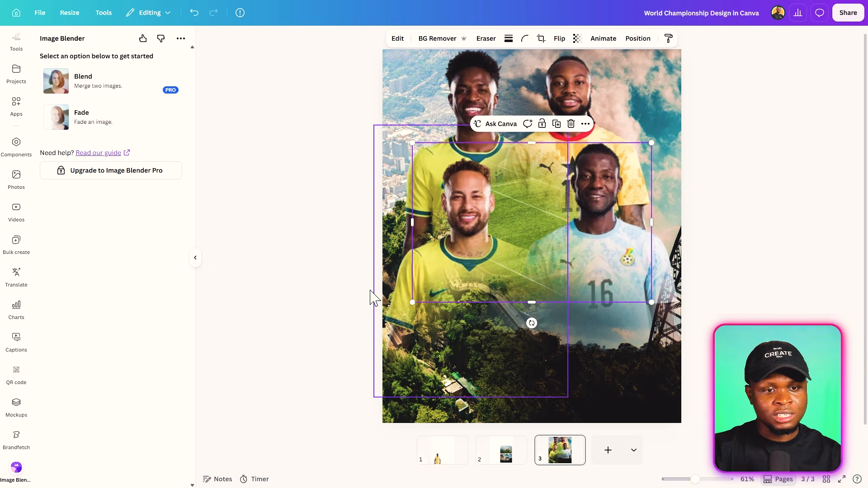
click(280, 283)
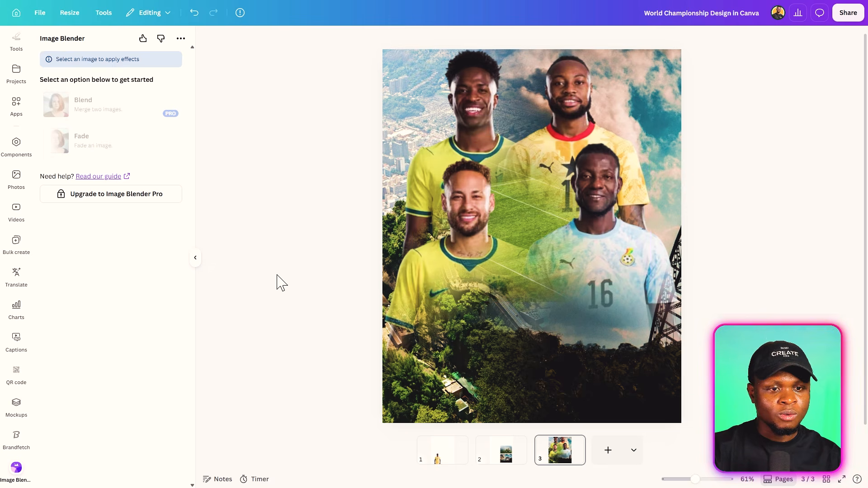
Nudge the four player cutouts to balance the group, bringing the two front players inward and lowering player 7 slightly
drag(416, 274, 428, 266)
mouse_move(631, 239)
mouse_down()
mouse_move(617, 246)
mouse_move(626, 242)
mouse_up()
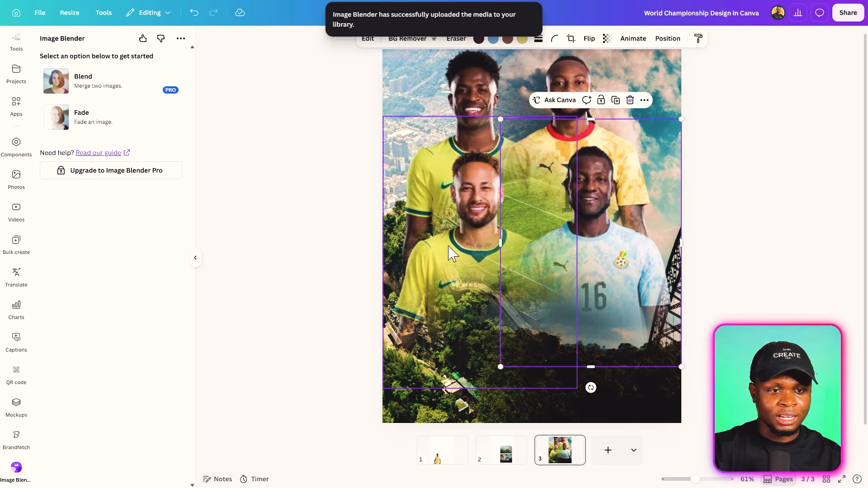
drag(427, 247, 422, 247)
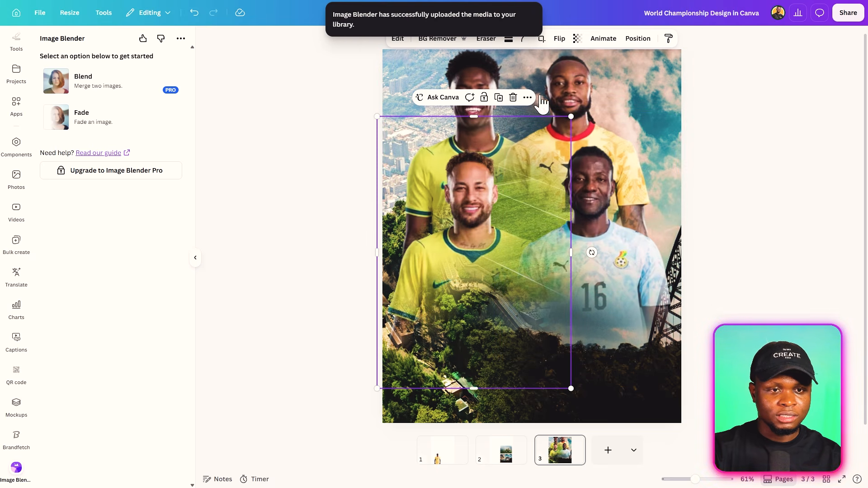
drag(441, 64, 441, 72)
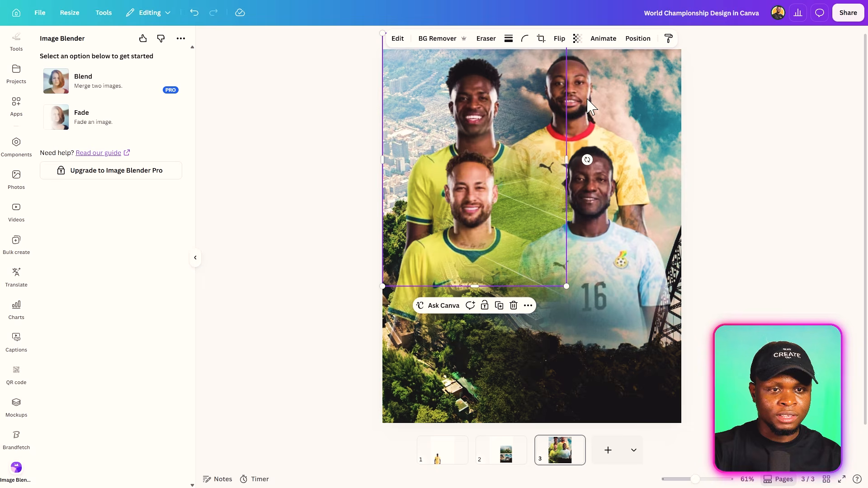
drag(606, 101, 614, 99)
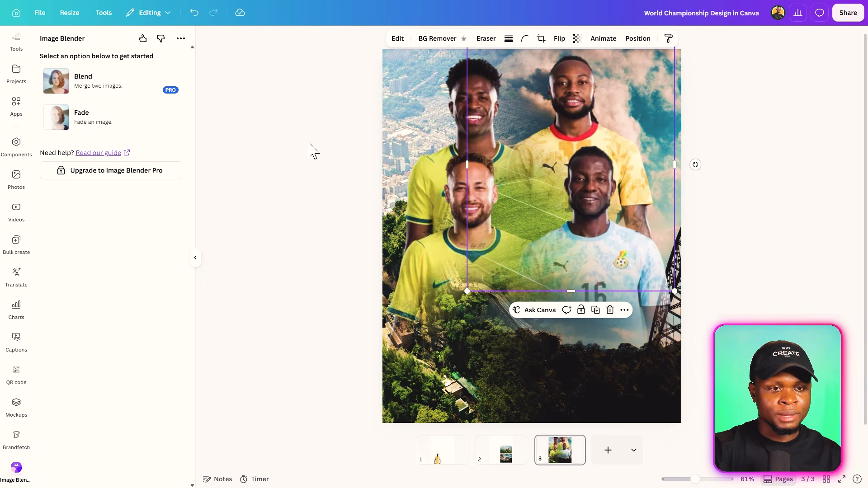
click(315, 144)
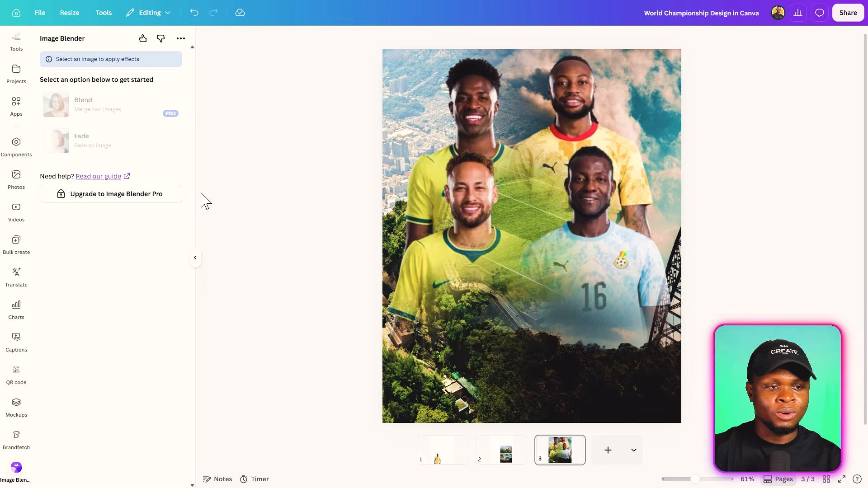
Select the four player layers and the pitch layer together and move them down toward the poster's vertical centre
right_click(429, 233)
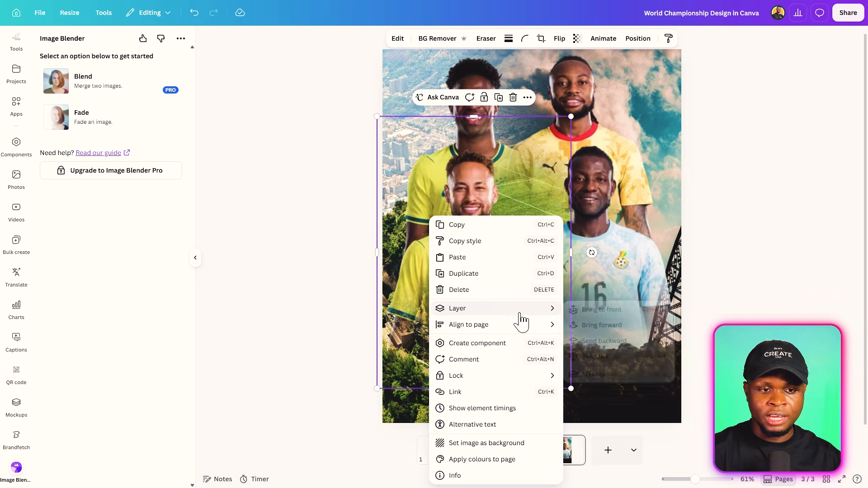
mouse_move(551, 315)
click(614, 378)
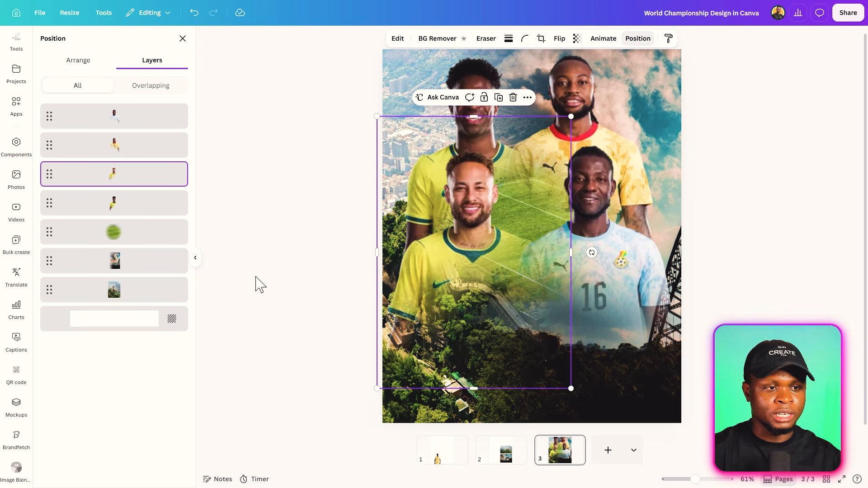
shift+click(120, 147)
shift+click(121, 118)
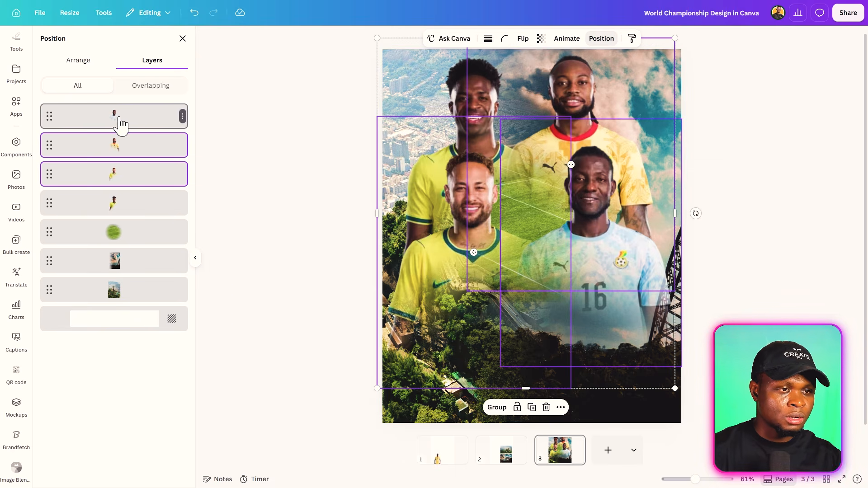
shift+click(125, 205)
shift+click(130, 232)
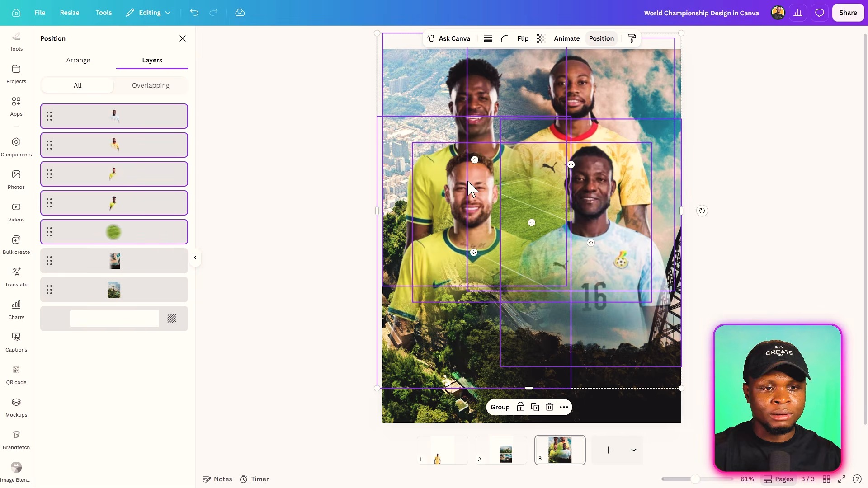
drag(467, 180, 474, 204)
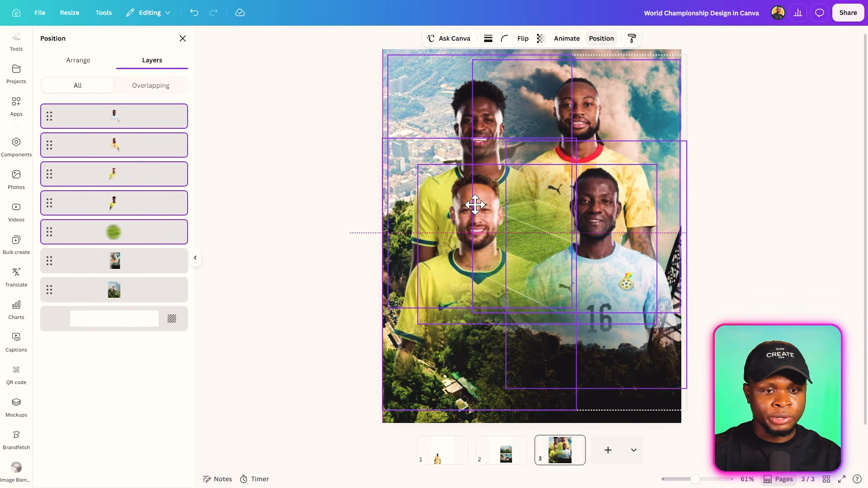
click(281, 231)
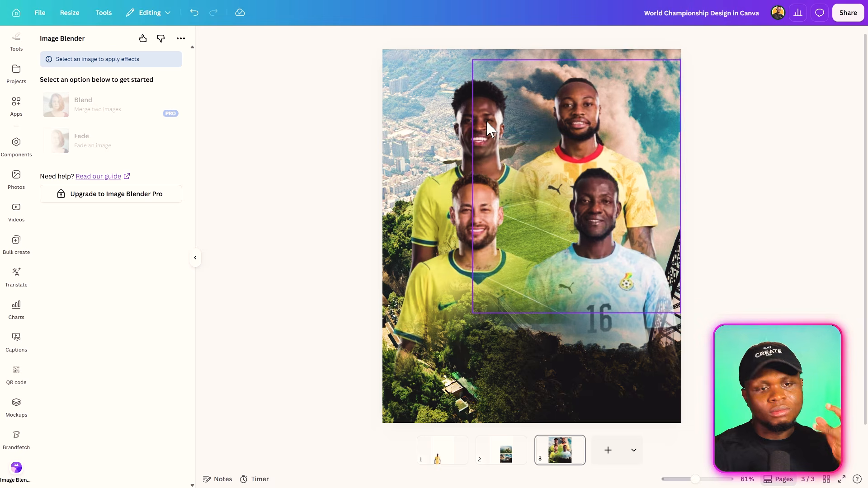
Upscale each of the four player cutouts, starting with the two back players and then the two front ones
click(461, 127)
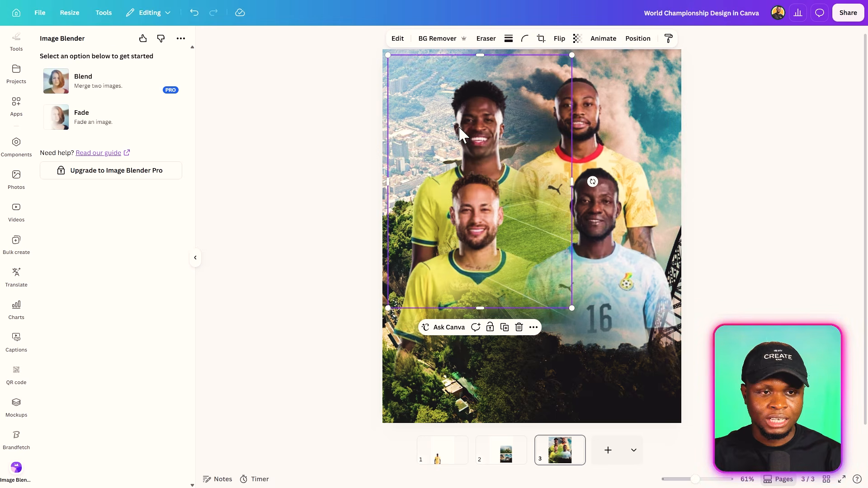
click(396, 43)
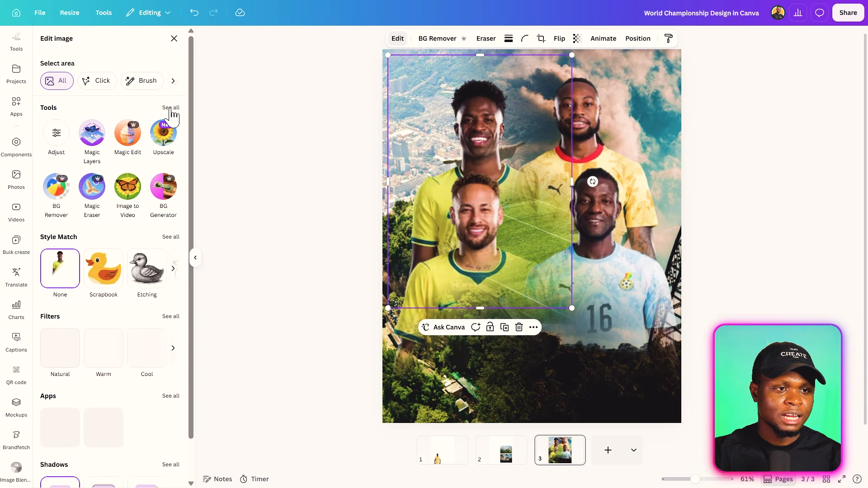
click(171, 108)
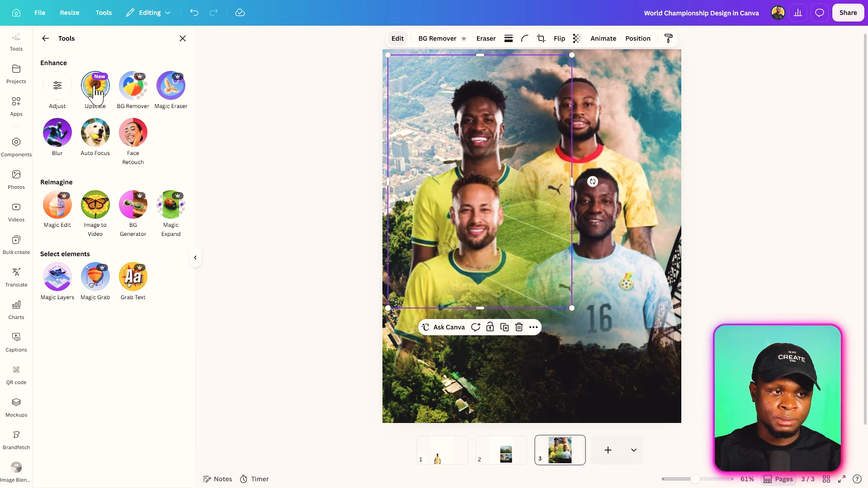
click(95, 90)
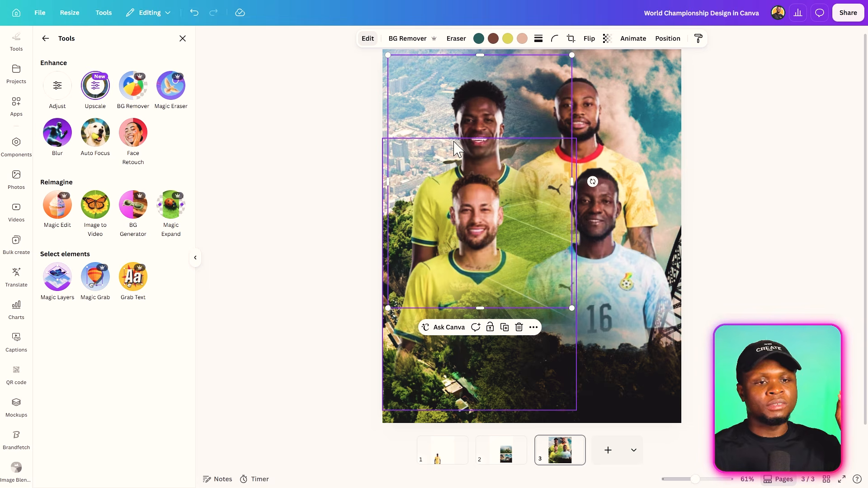
click(628, 100)
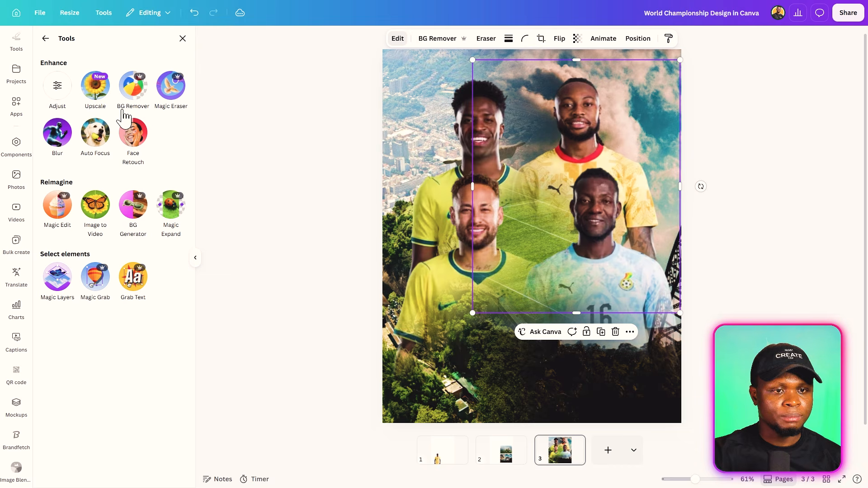
click(94, 87)
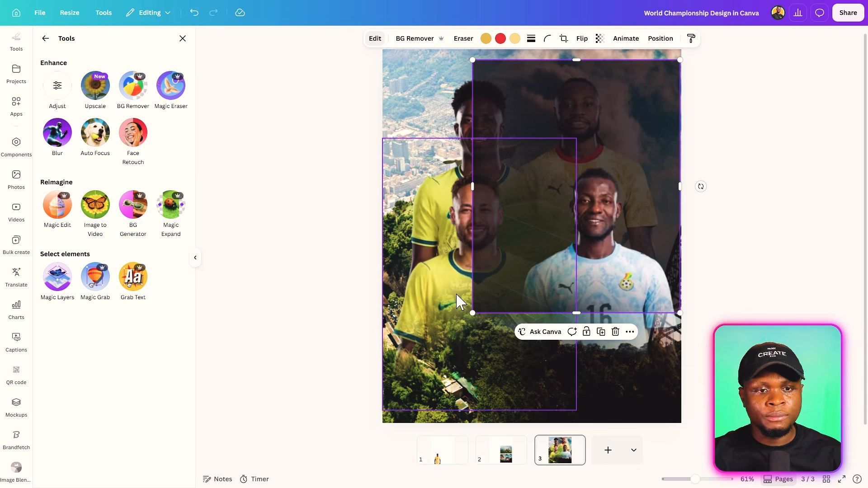
click(459, 297)
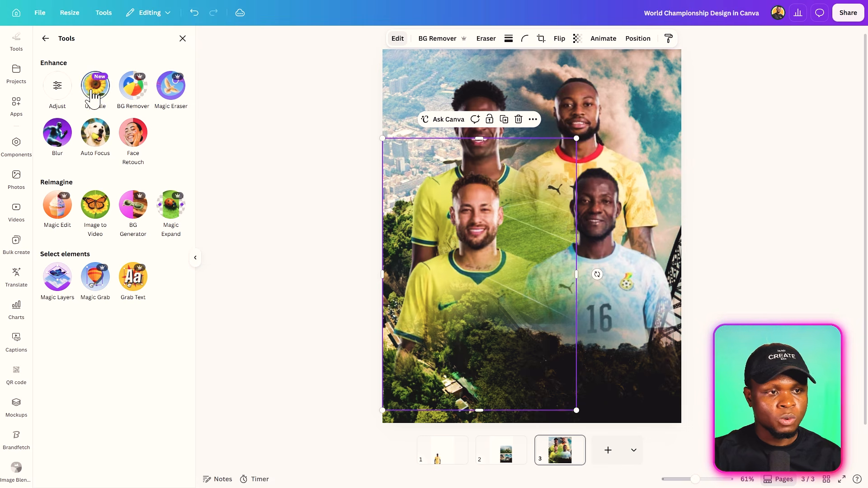
click(92, 92)
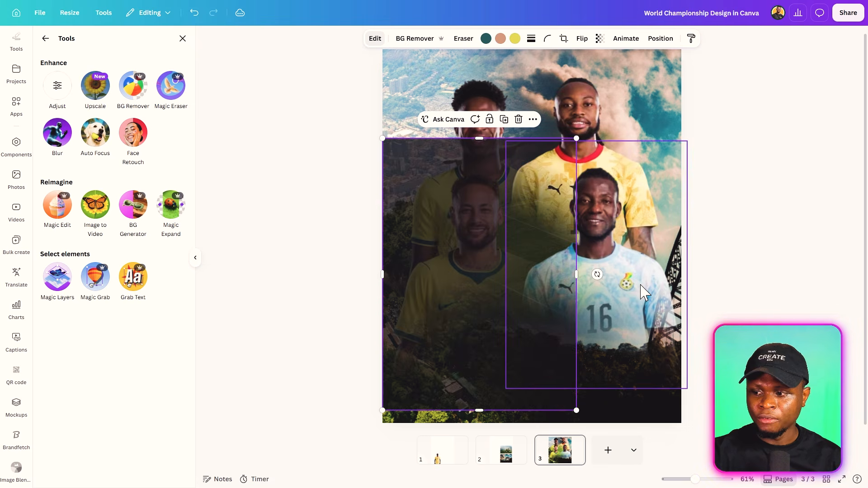
click(601, 224)
click(95, 86)
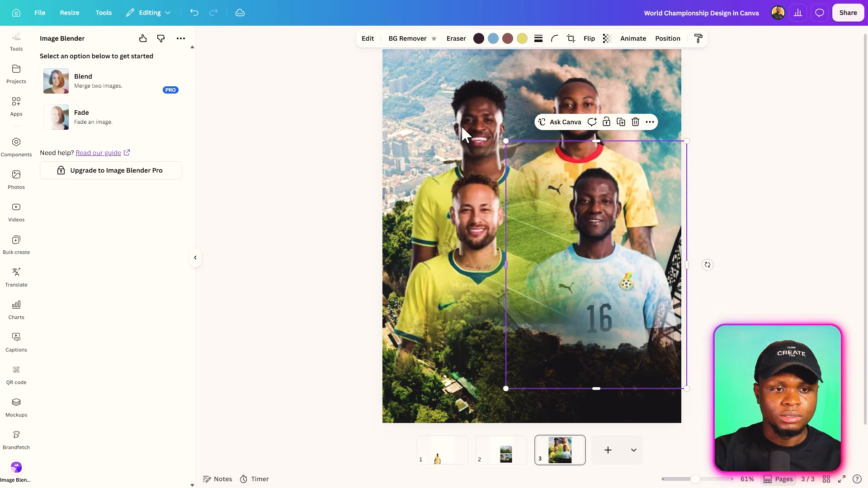
Adjust the back Brazil player's cutout to sharpness 44, clarity 21 and saturation 25
click(457, 118)
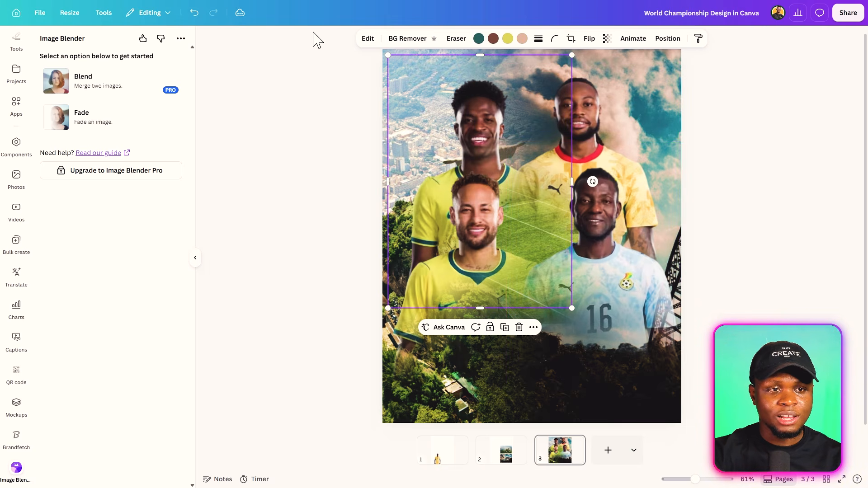
click(367, 40)
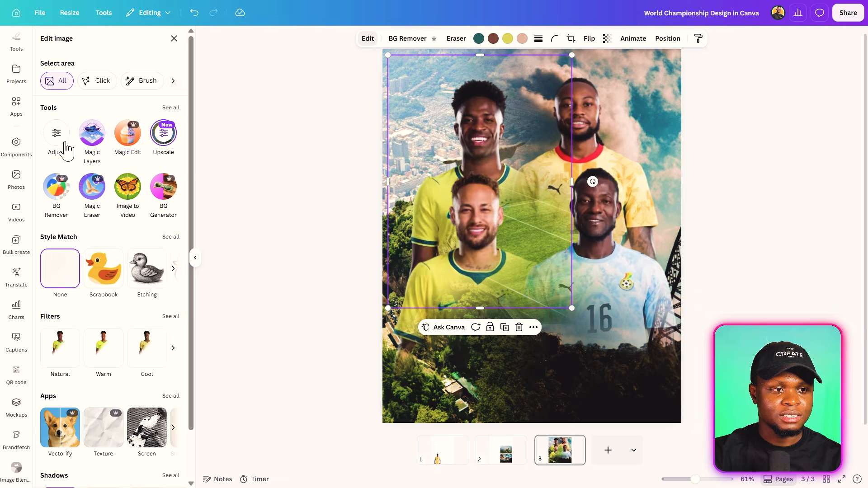
click(56, 133)
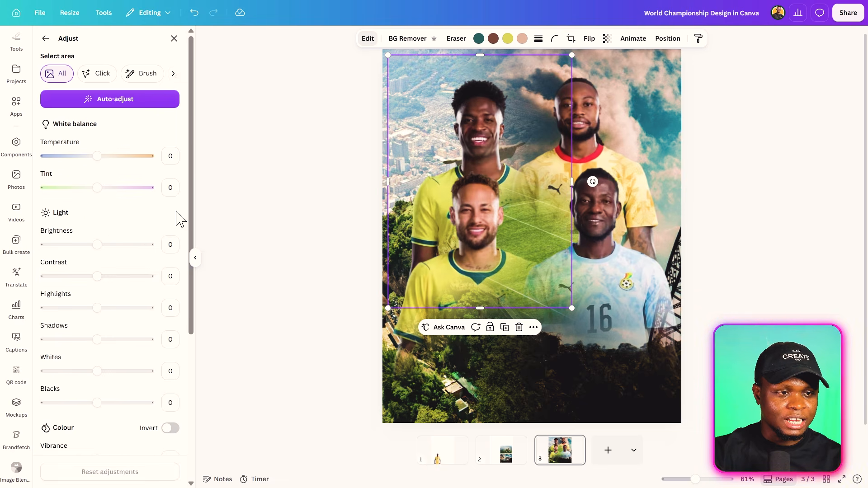
scroll(153, 244, down, 5)
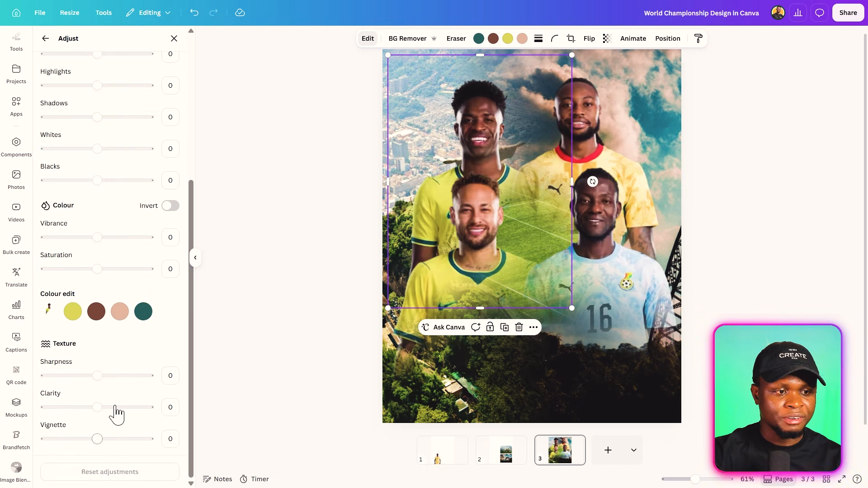
drag(102, 376, 119, 376)
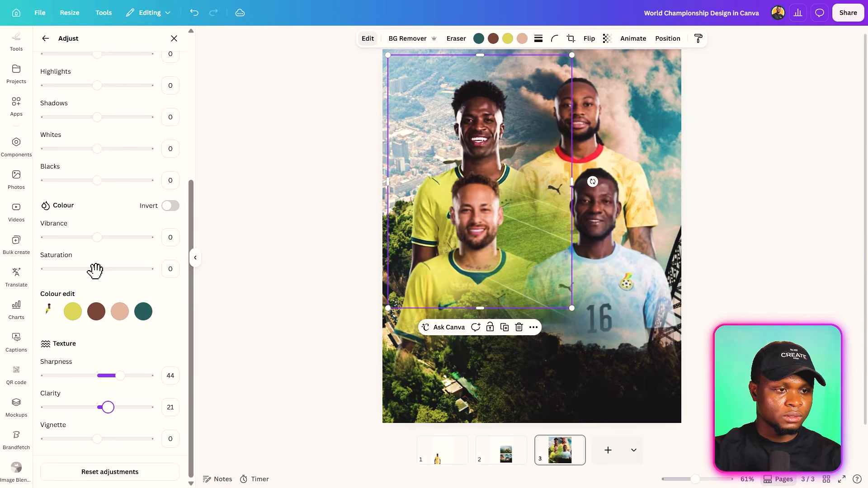
drag(100, 272, 108, 272)
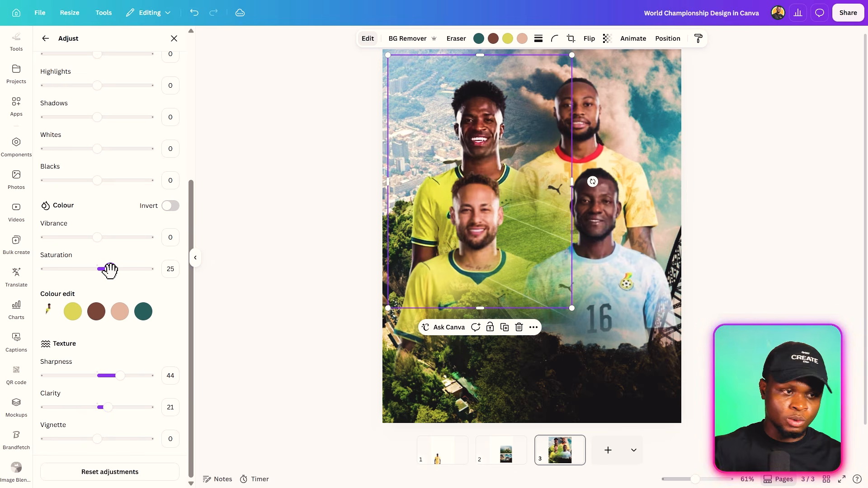
scroll(104, 240, up, 4)
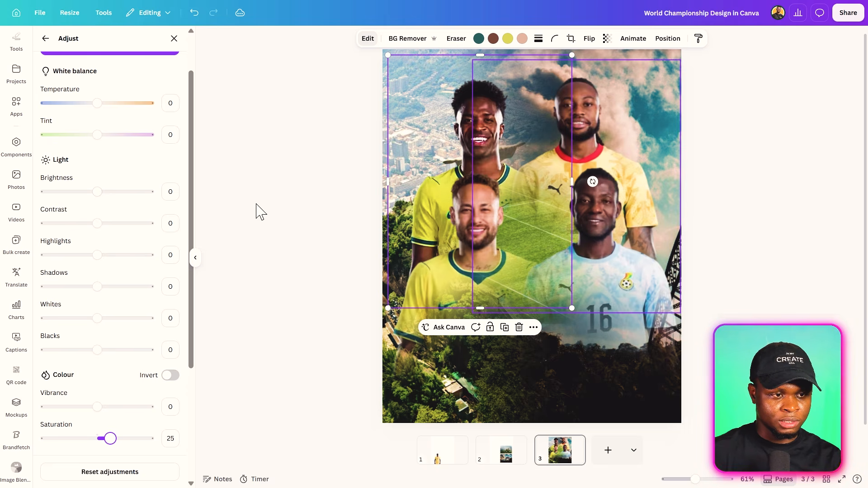
Adjust the back Ghana player's cutout to sharpness 54, clarity 38 and saturation 19
click(583, 131)
scroll(132, 219, down, 4)
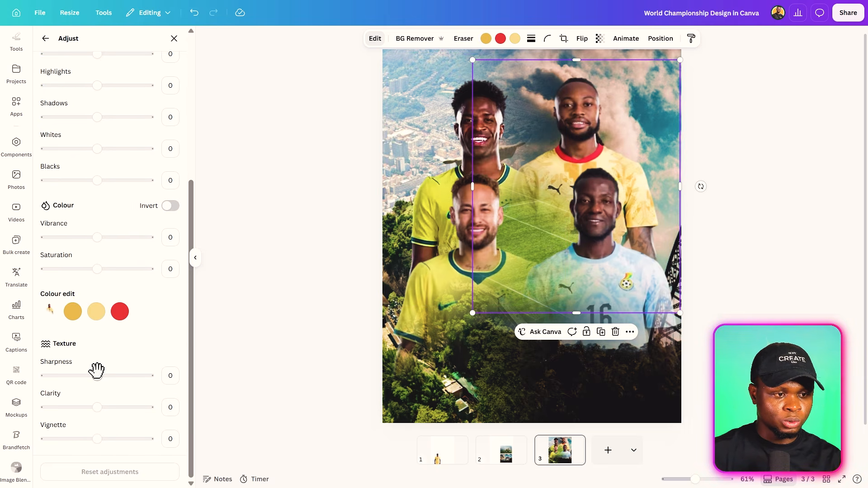
drag(98, 375, 116, 407)
drag(99, 270, 107, 271)
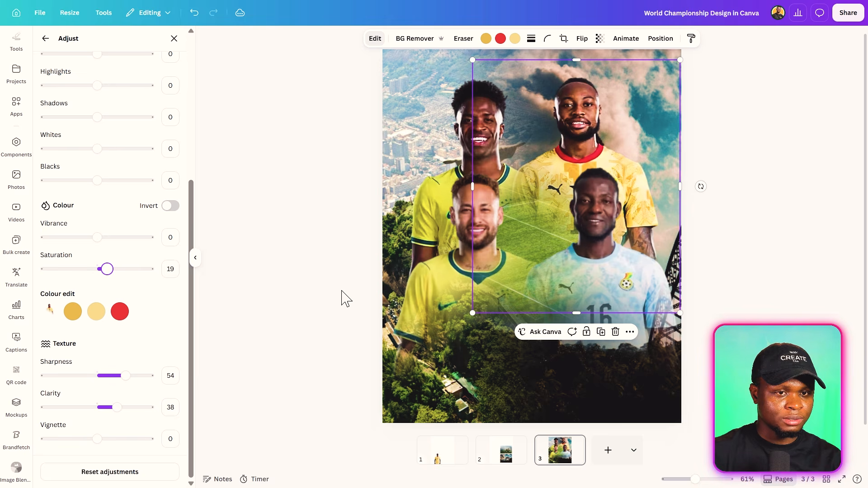
scroll(140, 215, up, 2)
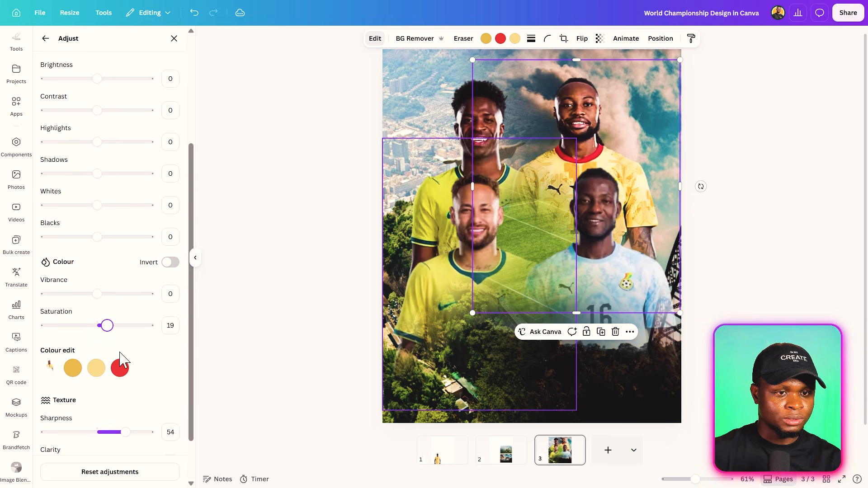
Adjust the front Brazil player's cutout to sharpness 57, clarity 29 and saturation 28
scroll(75, 353, down, 2)
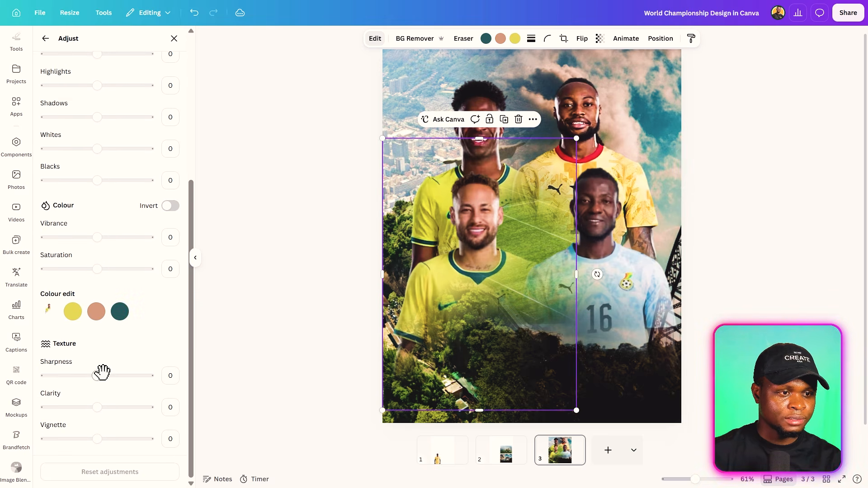
drag(101, 374, 128, 380)
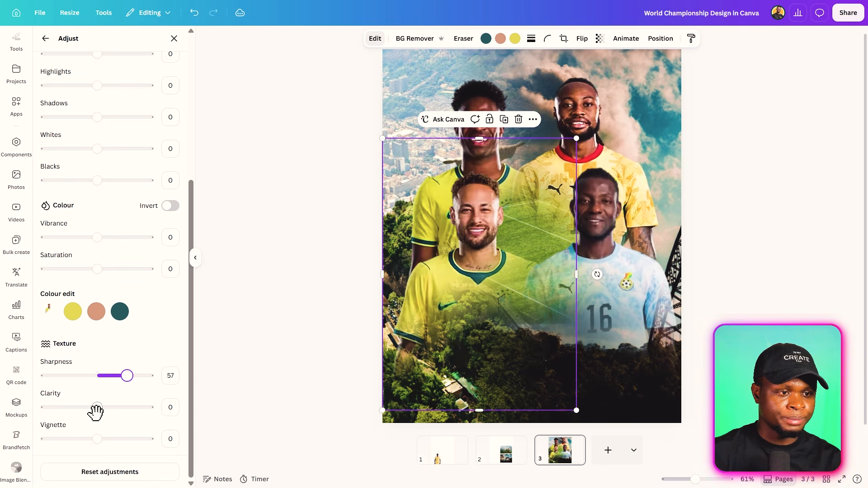
drag(96, 409, 112, 407)
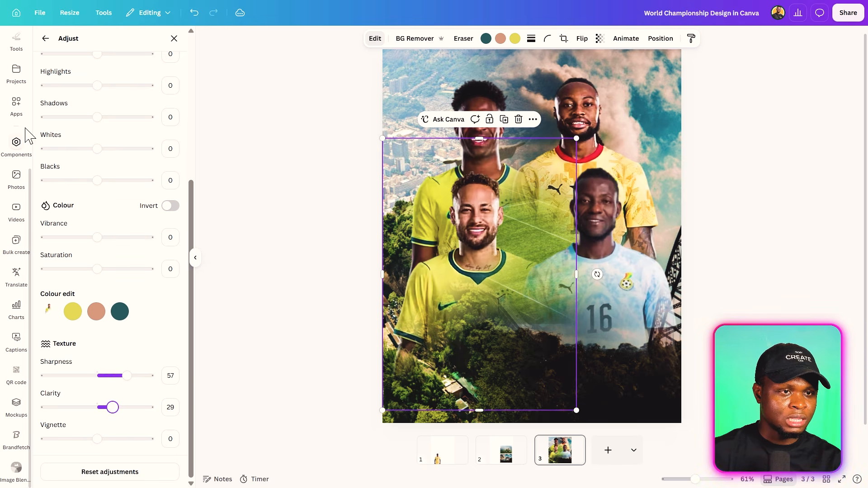
drag(91, 269, 111, 272)
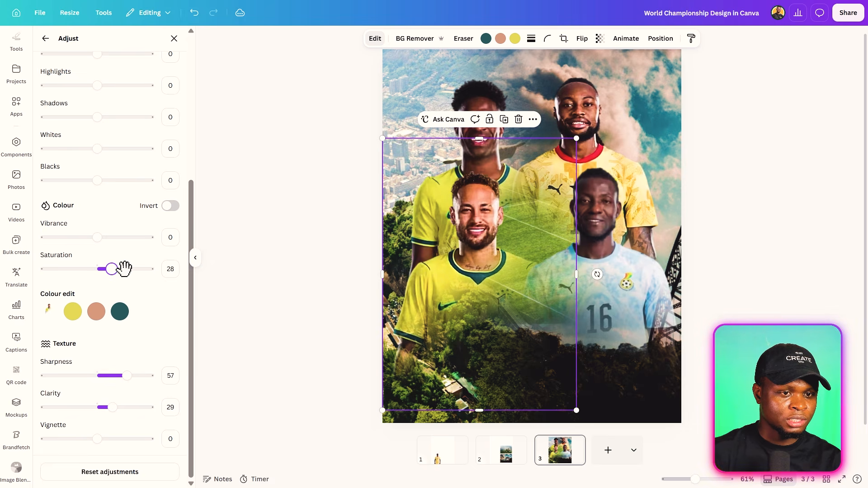
Adjust the cutout of player 16 to sharpness 47, clarity 25 and saturation 30, then deselect it
click(583, 293)
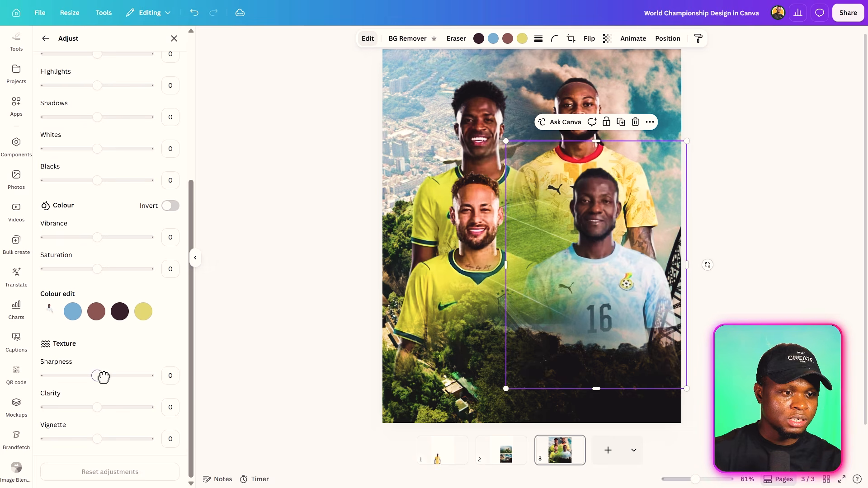
drag(100, 375, 121, 375)
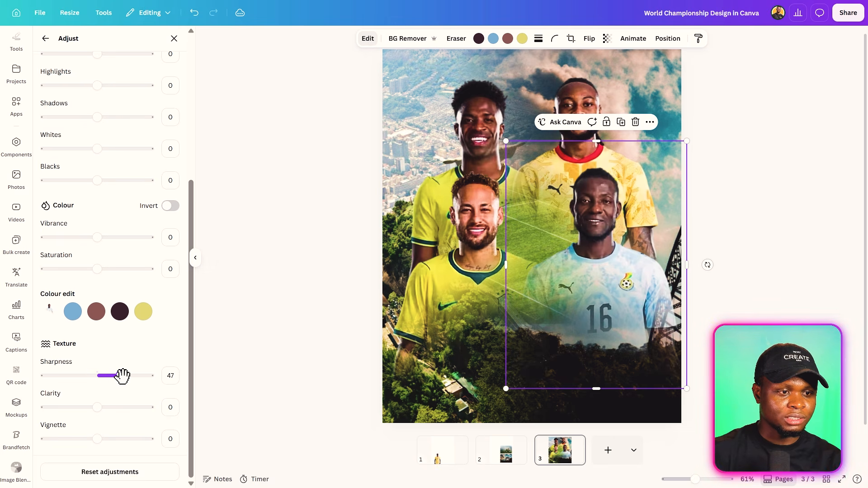
drag(97, 407, 110, 407)
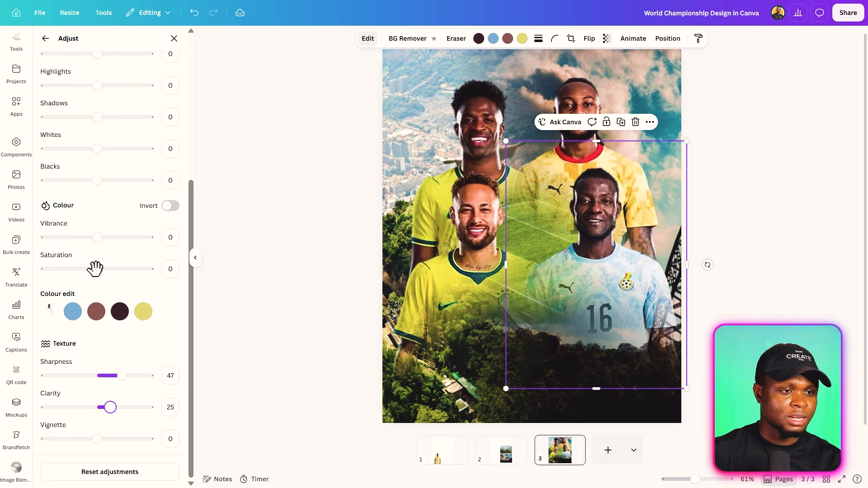
drag(97, 269, 110, 271)
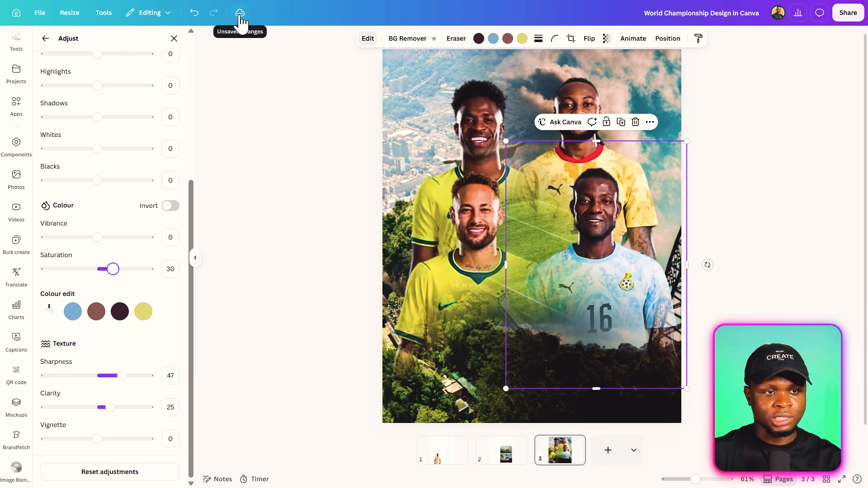
click(249, 169)
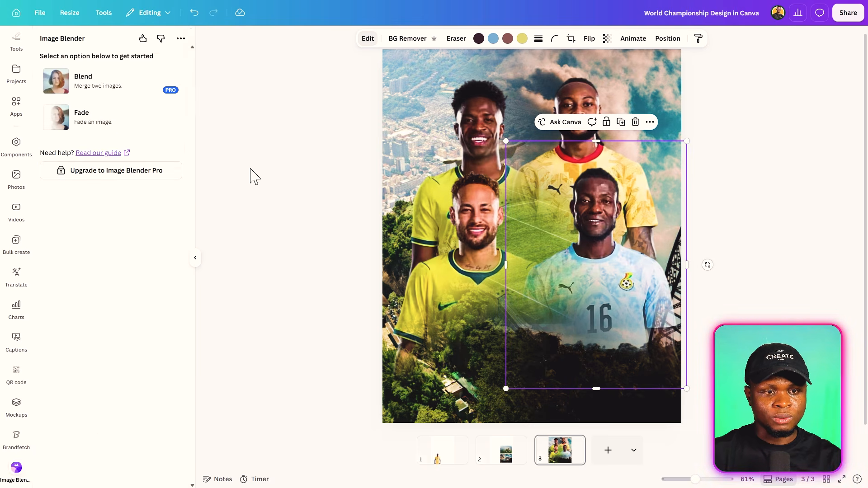
click(292, 130)
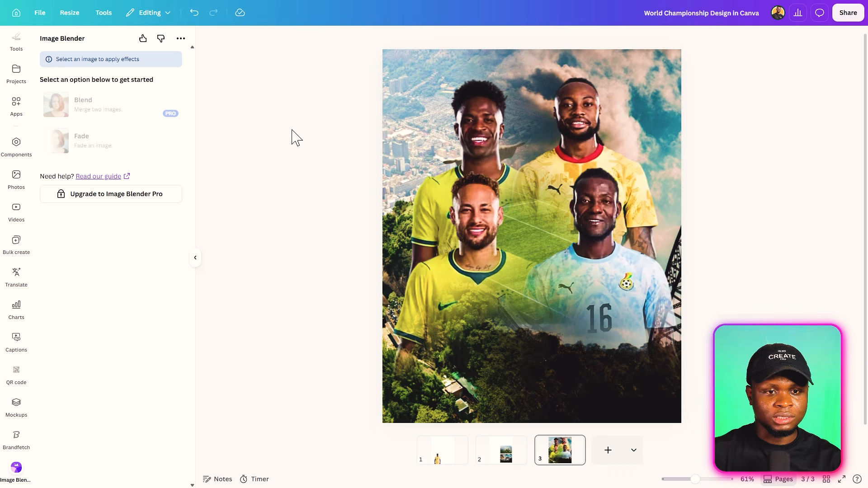
Select the four player layers and the pitch layer together, scale them down slightly and centre them horizontally on the poster
drag(328, 107, 520, 291)
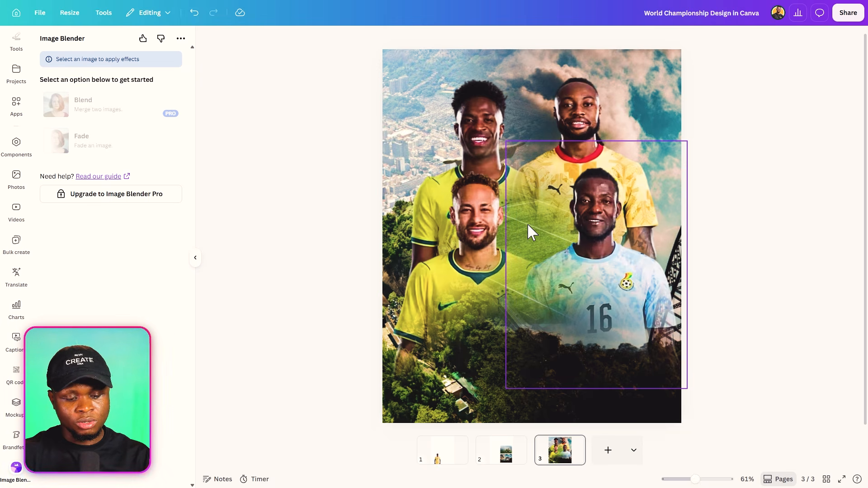
key(alt+1)
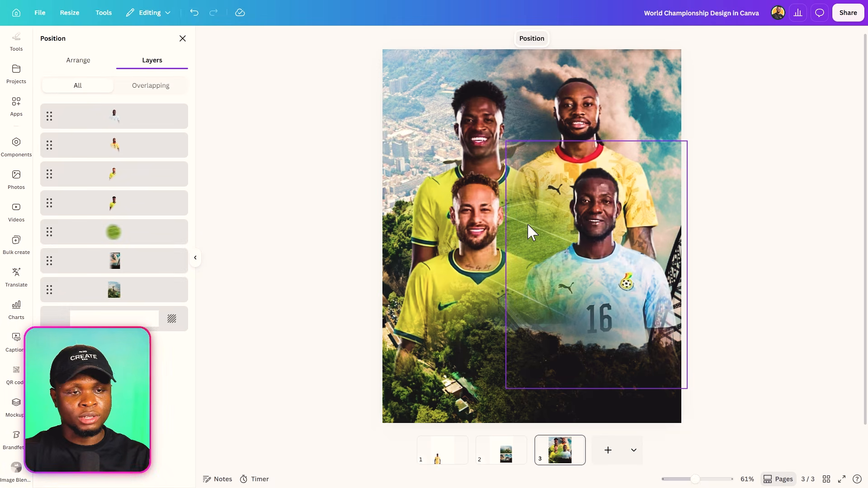
click(143, 123)
shift+click(141, 149)
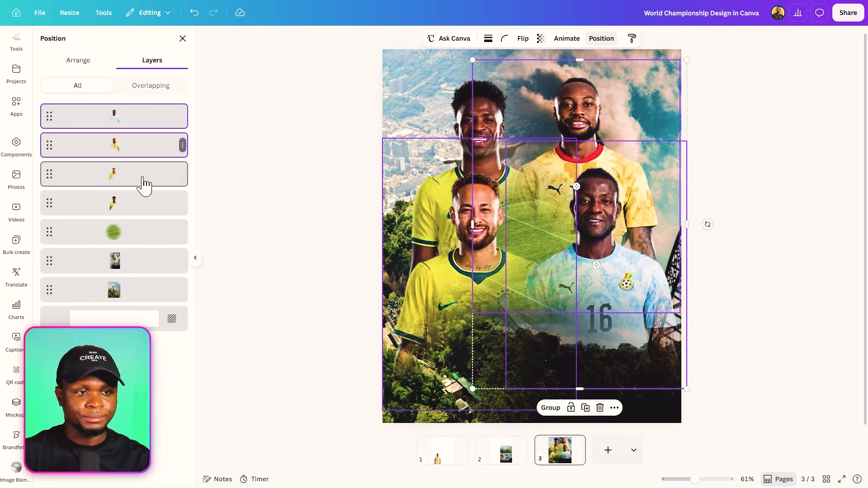
shift+click(141, 177)
shift+click(144, 203)
shift+click(147, 237)
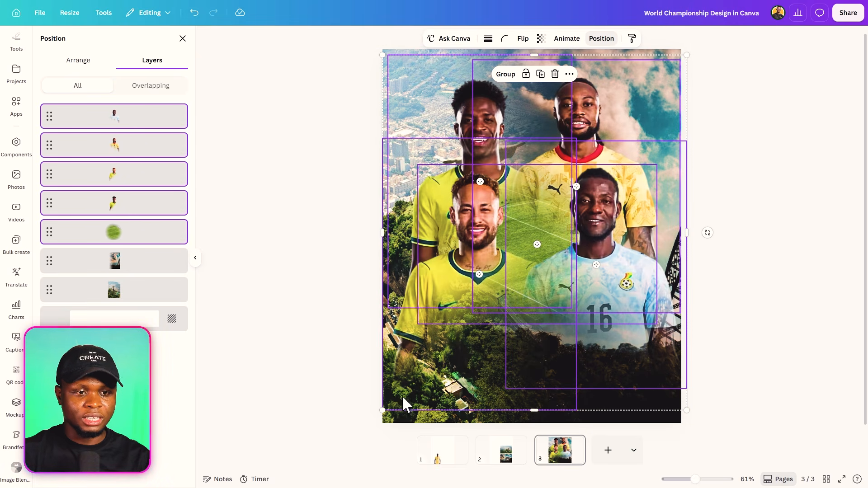
drag(383, 410, 410, 397)
drag(457, 281, 456, 277)
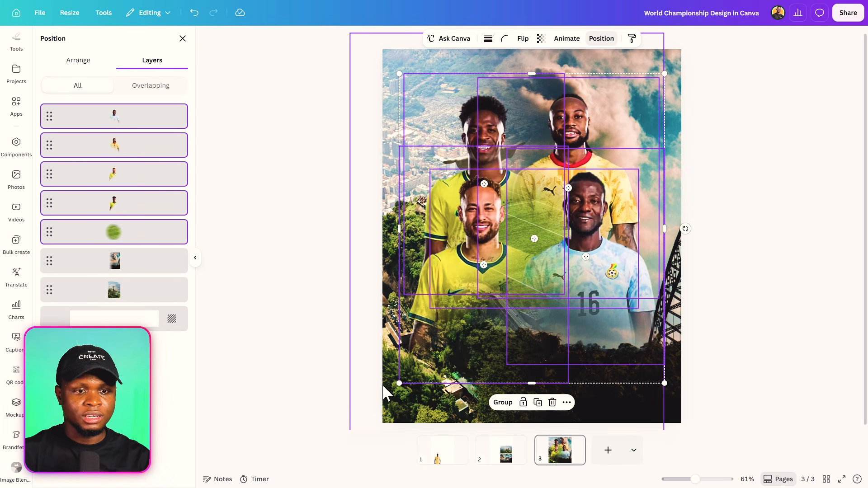
drag(396, 382, 393, 385)
click(261, 345)
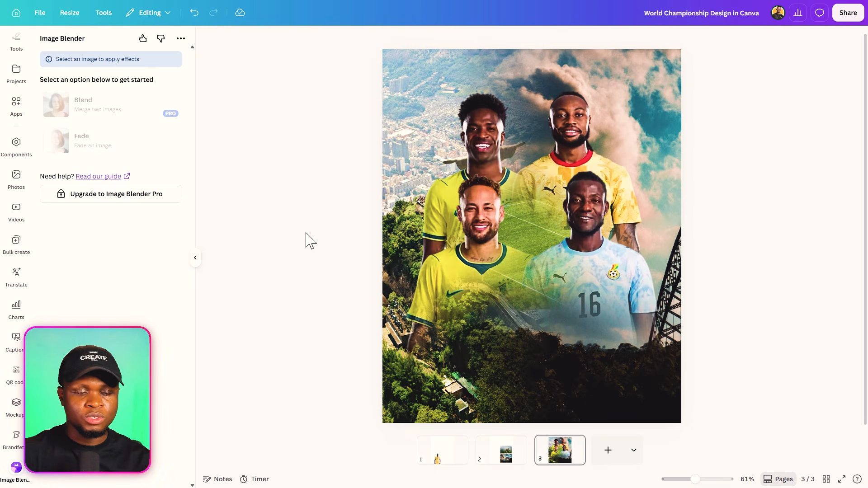
Search the elements library for "brazil" and show only graphics
scroll(9, 267, up, 5)
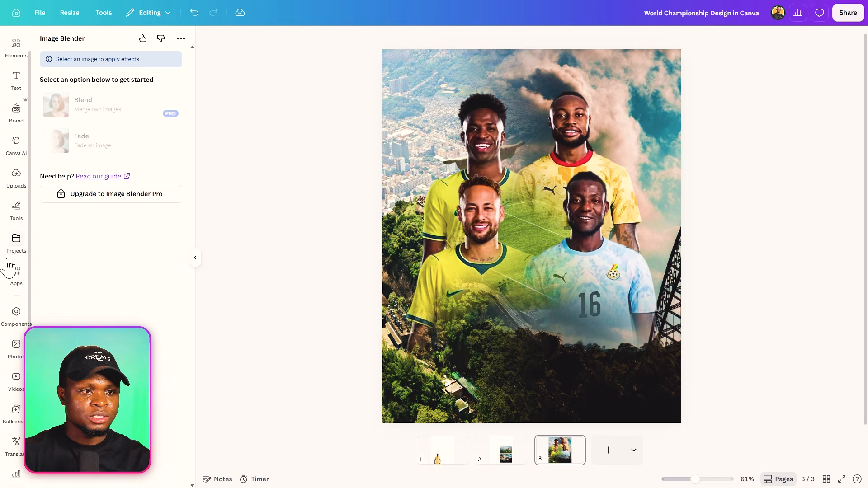
click(12, 78)
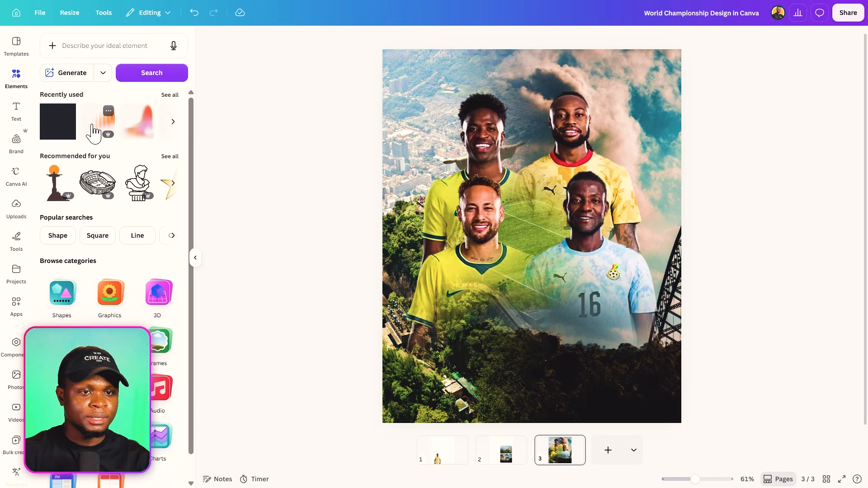
click(79, 45)
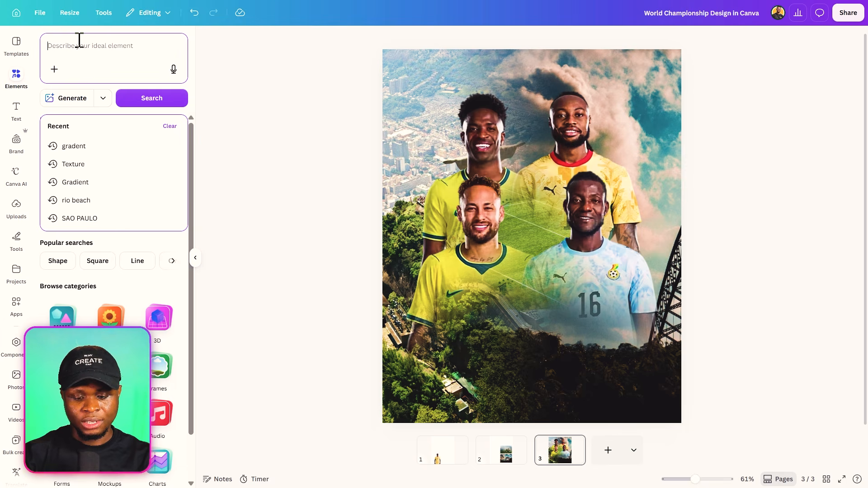
text(brazil)
key(Return)
click(175, 146)
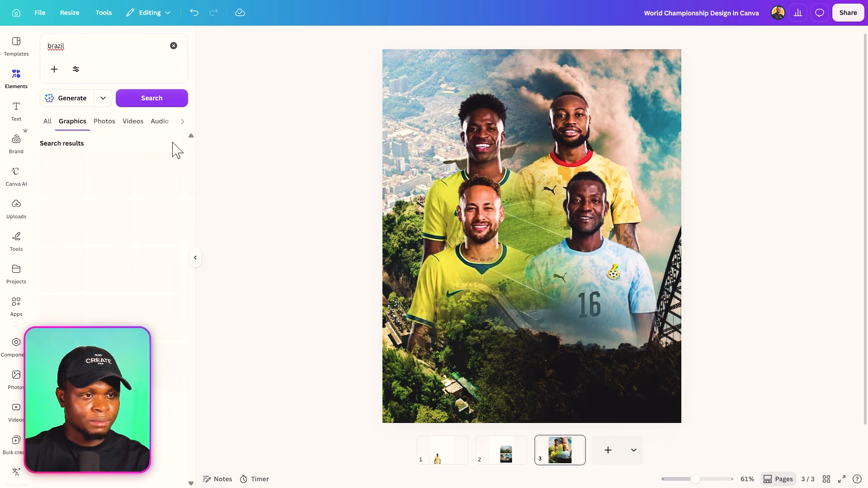
Add the rounded Brazil flag graphic, shrink it and place it over the front Brazil player's lower shirt
scroll(101, 329, down, 4)
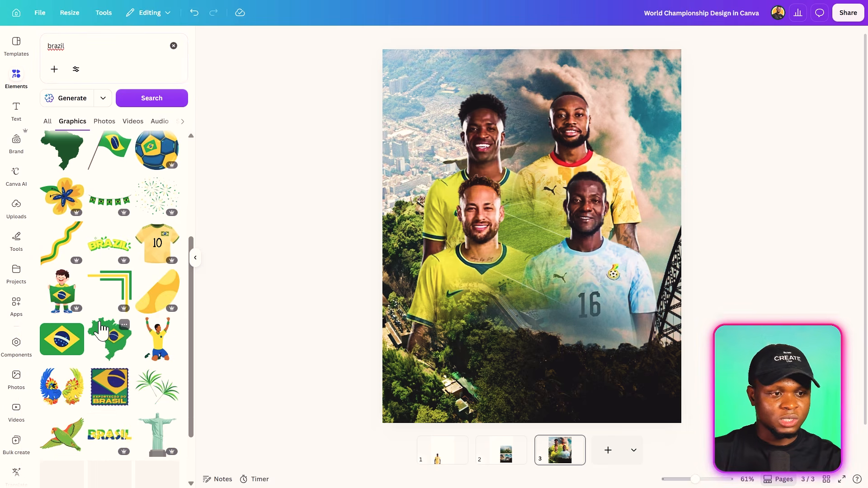
scroll(102, 332, down, 1)
click(62, 283)
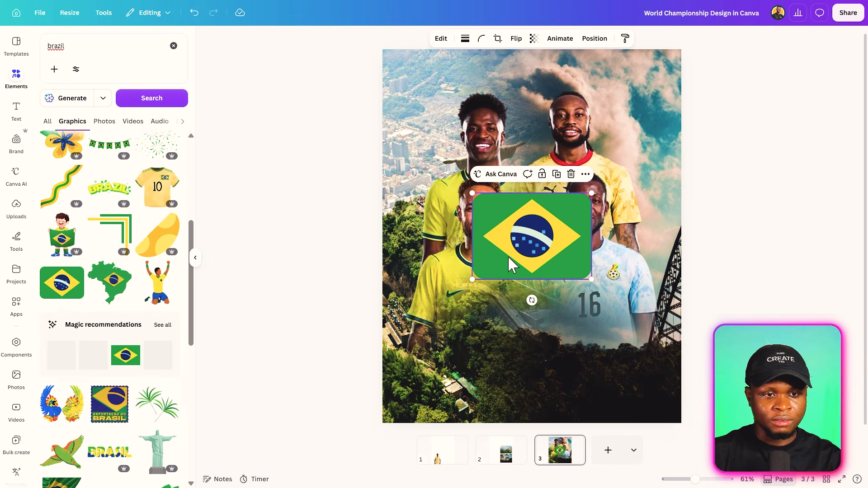
drag(511, 264, 464, 364)
drag(472, 334, 459, 335)
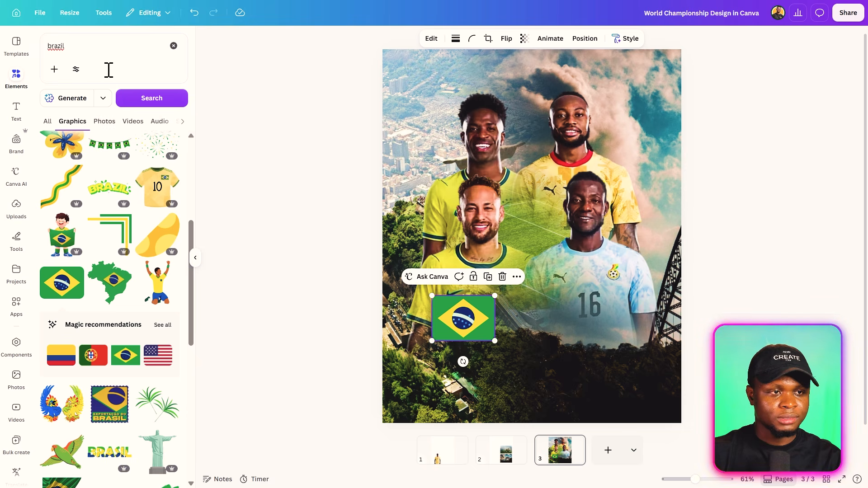
Search for "ghana", add the rounded Ghana flag, scale it to match the Brazil flag and place it alongside
click(108, 50)
text(ghana)
key(Return)
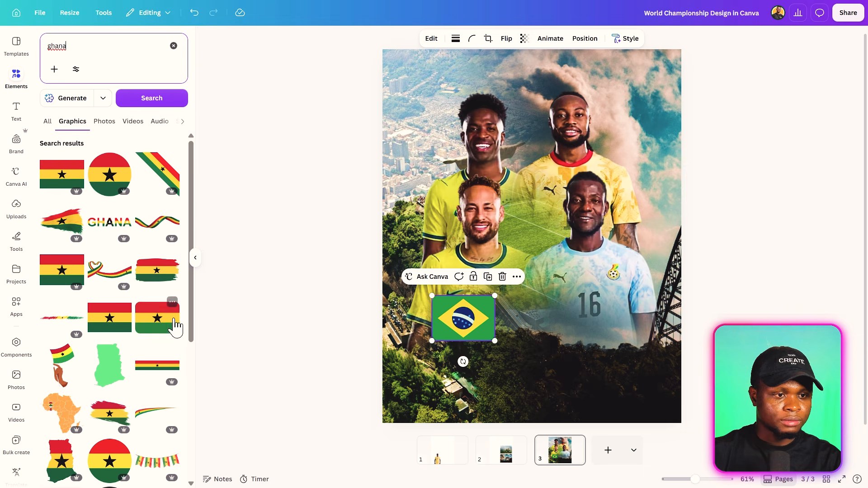
click(176, 326)
drag(565, 271, 595, 330)
drag(622, 258, 564, 313)
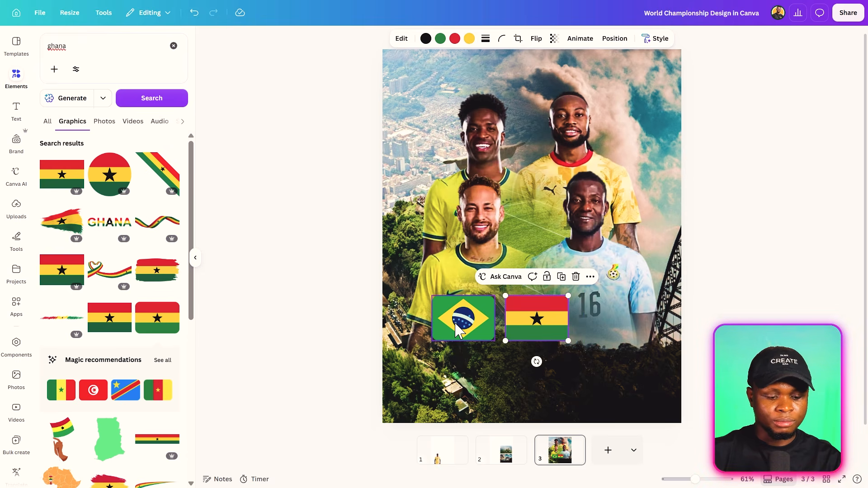
Select both flags together and centre the pair horizontally on the poster, then deselect them
shift+click(456, 330)
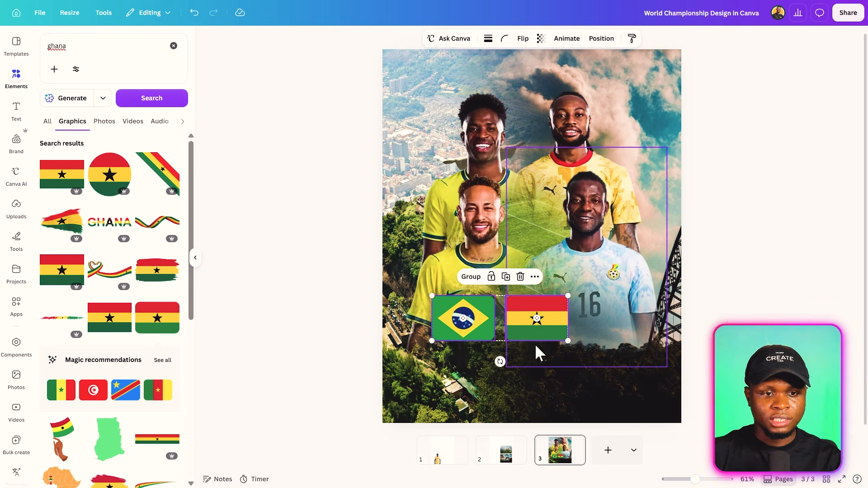
drag(538, 336, 568, 329)
click(335, 320)
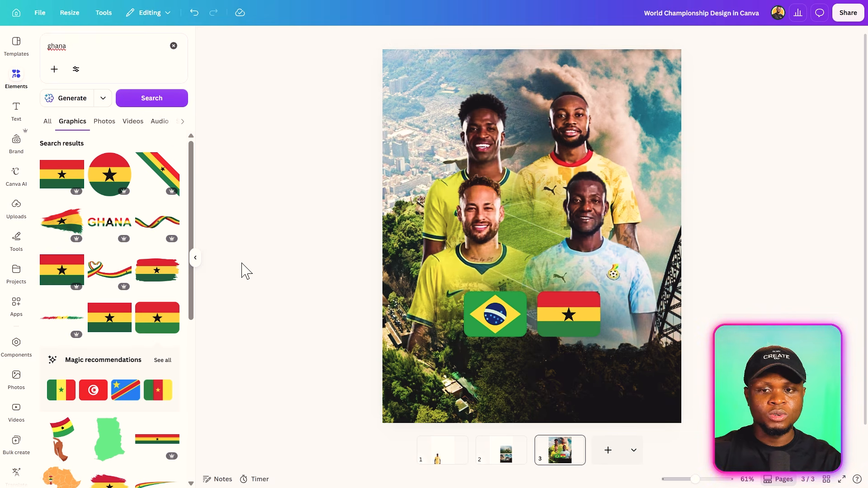
Add a text box to the poster and set its font to Hanson Bold
key(t)
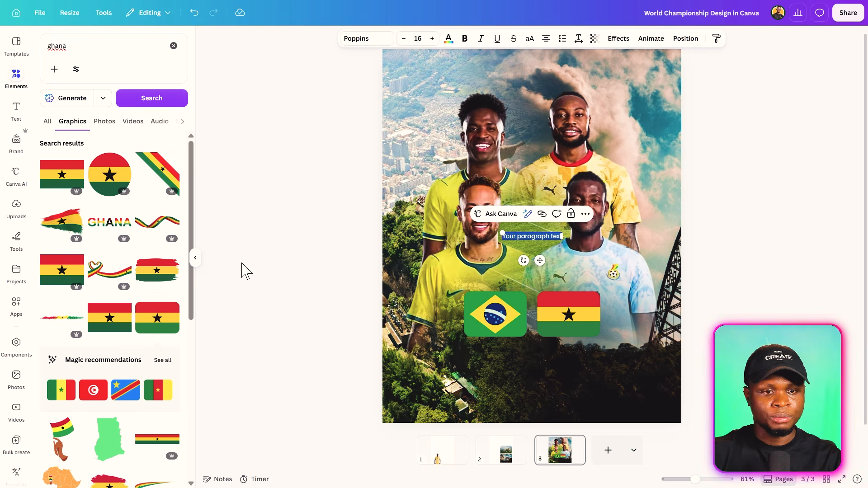
click(354, 40)
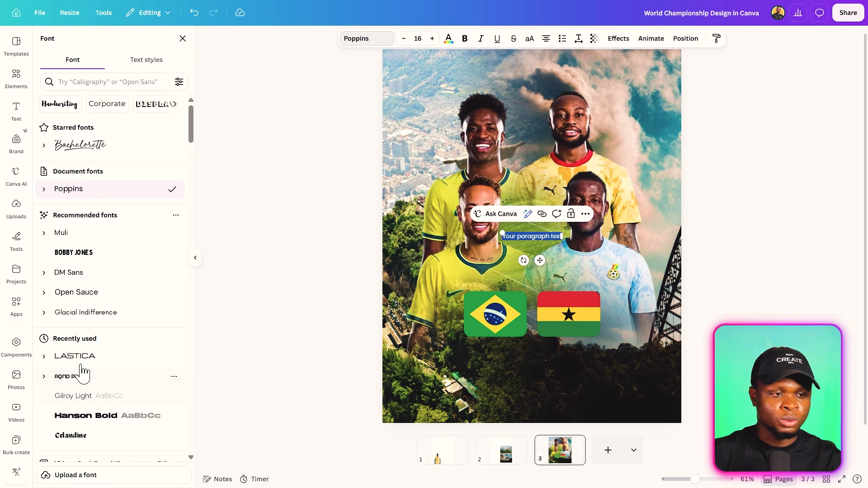
click(76, 424)
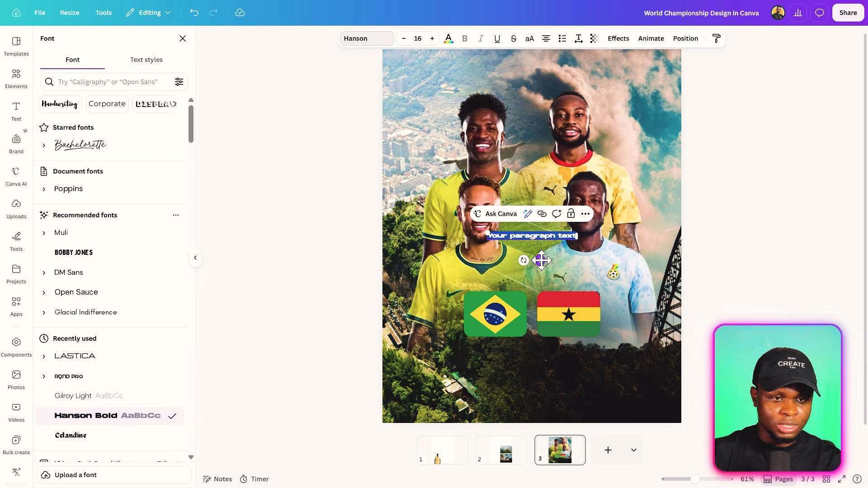
Duplicate the placeholder text, set the copy's font to Lastica and move it aside above the Ghana flag
click(585, 214)
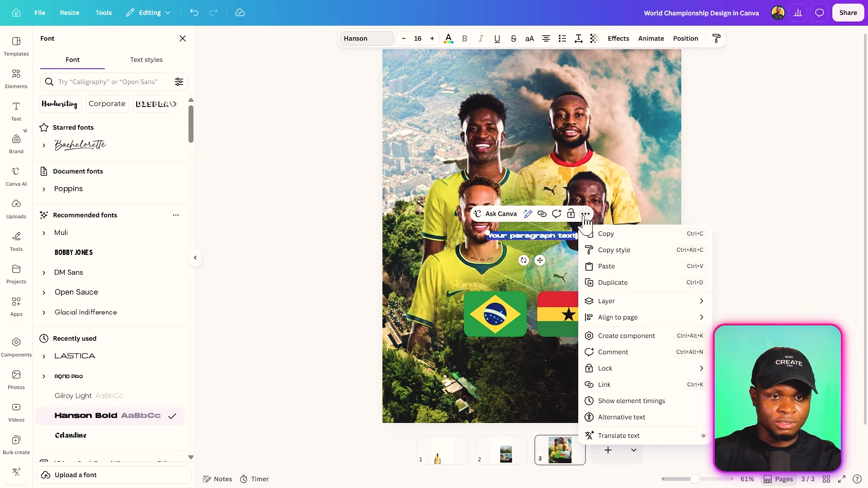
click(612, 282)
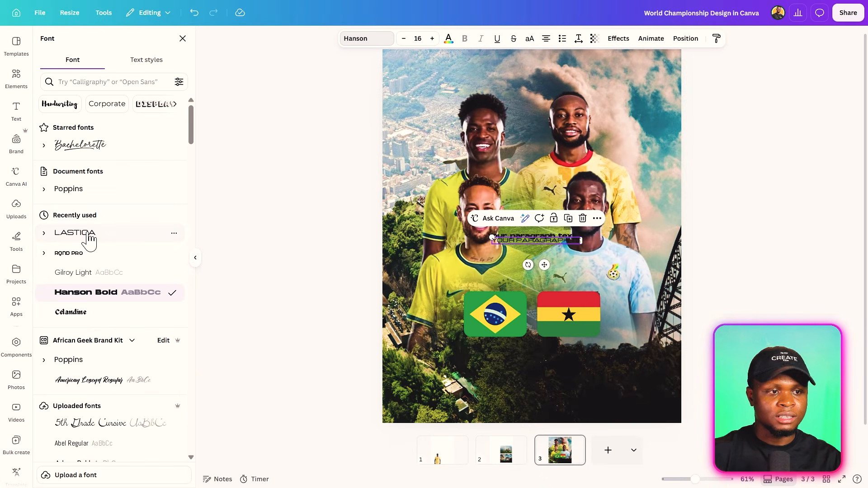
click(261, 248)
drag(544, 266, 629, 303)
Colour the Hanson text white and replace its wording with "bra"
click(540, 235)
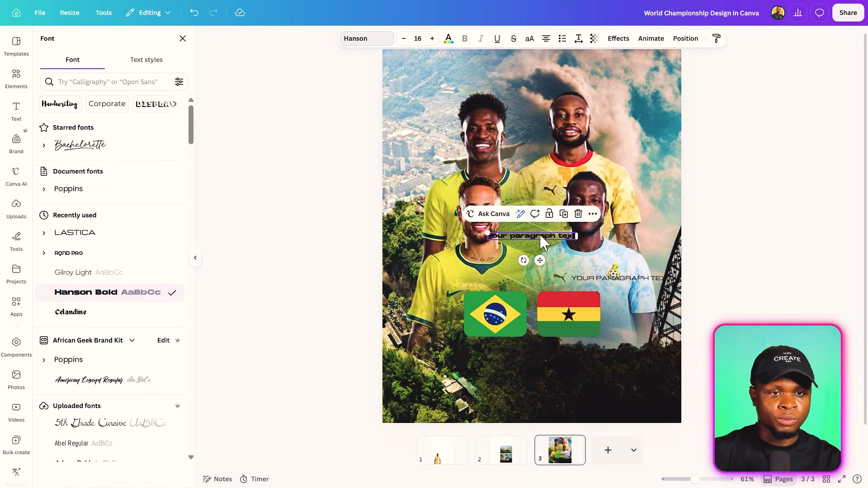
click(447, 40)
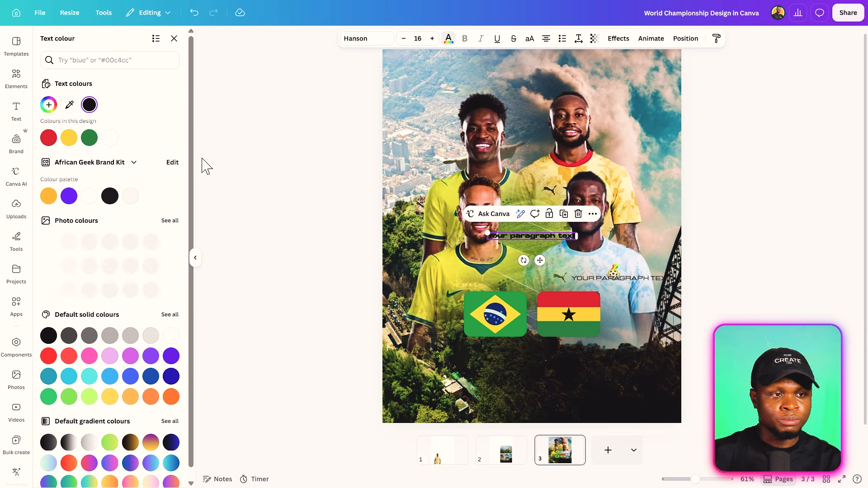
click(109, 137)
double_click(521, 235)
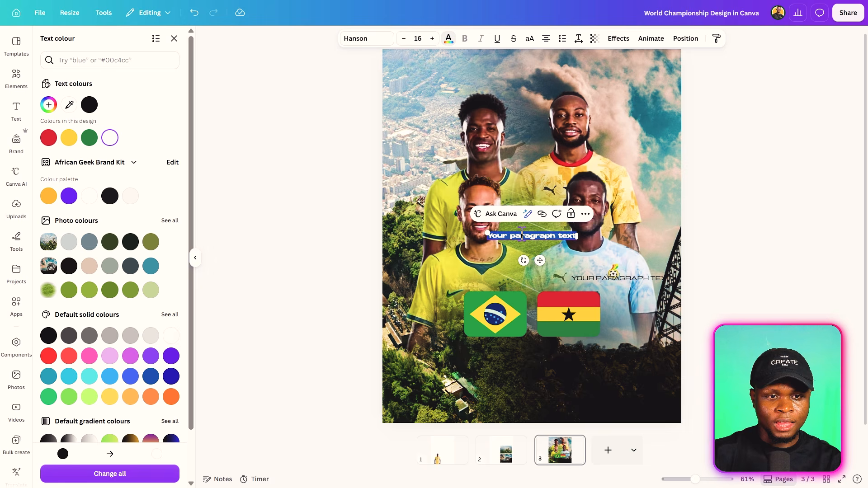
text(bra)
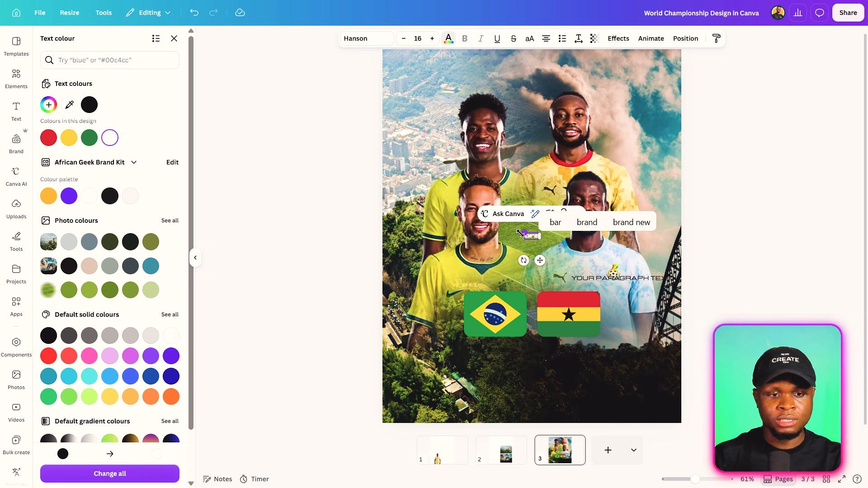
Enlarge the "bra" text to size 92.6, make it uppercase and place it below the Brazil flag
drag(524, 233, 428, 188)
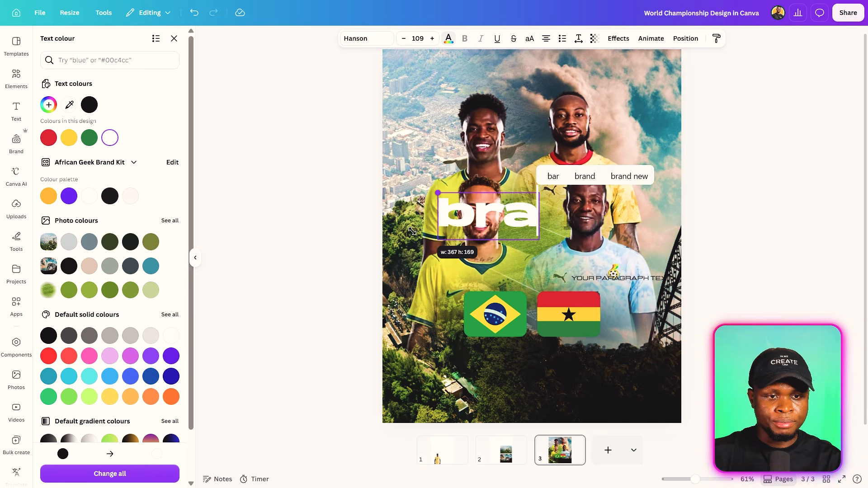
click(530, 39)
drag(473, 210, 456, 361)
drag(405, 392, 432, 382)
Duplicate the BRA text, place the copy below the Ghana flag and change it to "GHA"
key(ctrl+d)
drag(496, 370, 580, 365)
double_click(580, 364)
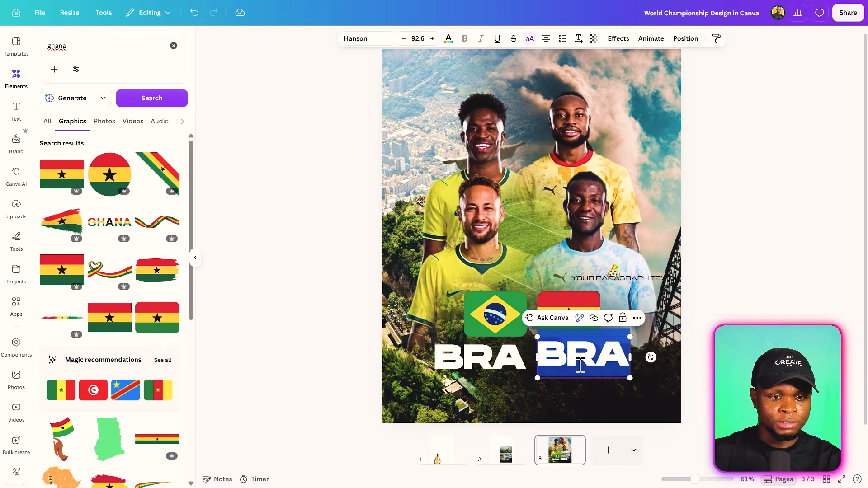
text(GHA)
click(227, 335)
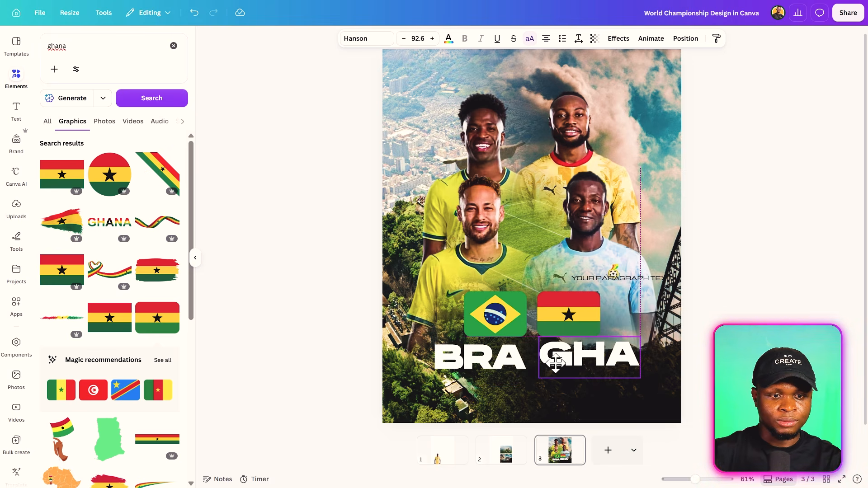
Duplicate the GHA text, change the copy to "V", shrink it to size 29.6 and place it between the flags
click(555, 363)
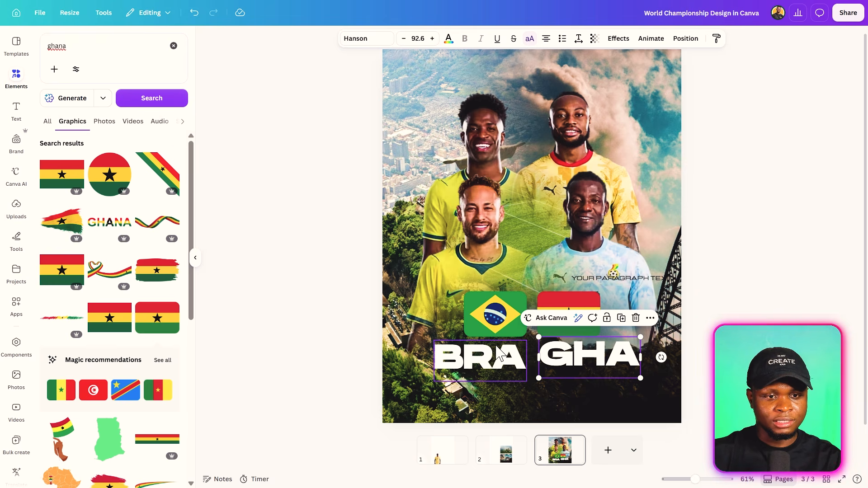
key(ctrl+d)
drag(596, 356, 568, 373)
double_click(568, 373)
text(V)
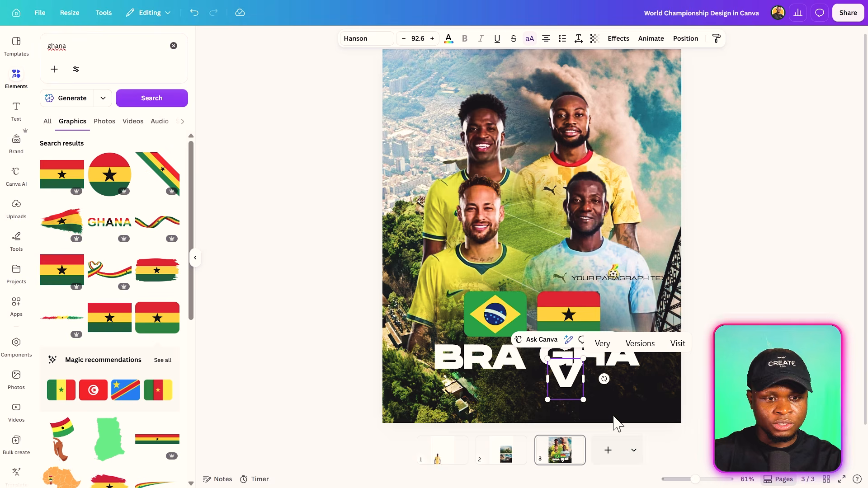
drag(583, 398, 537, 343)
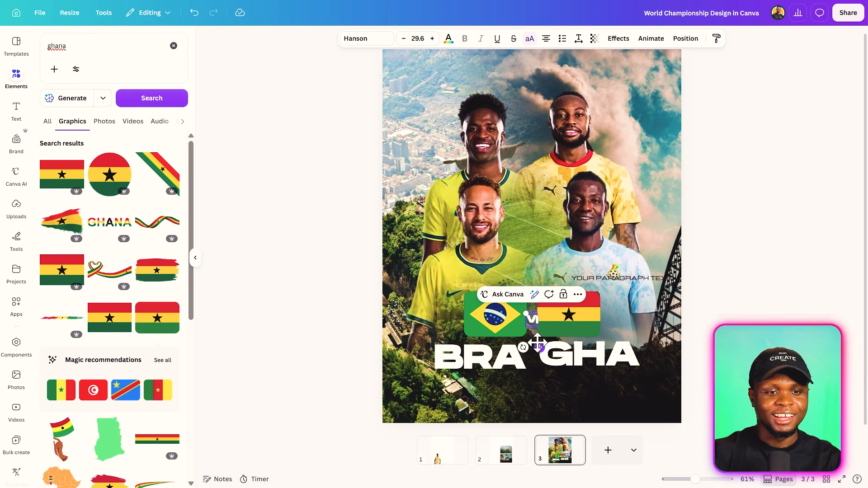
Select the V, the GHA text and the Ghana flag together and shift them slightly away from the Brazil flag
shift+click(583, 360)
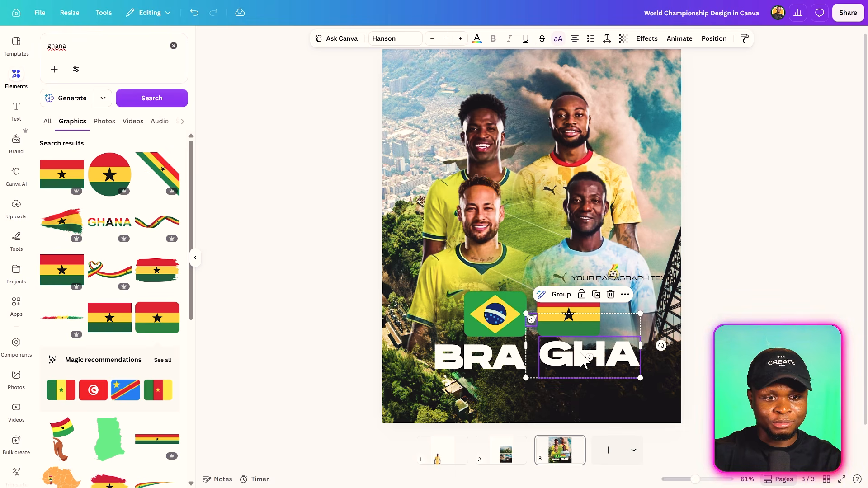
shift+click(568, 332)
drag(565, 368, 571, 368)
Select both flags, the V and both country codes together and centre them horizontally on the poster, adjusting the V between the flags
click(497, 350)
shift+click(481, 304)
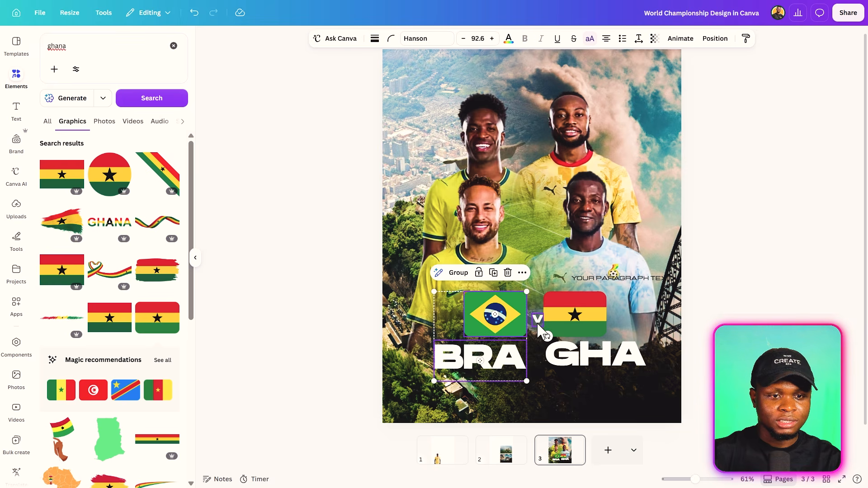
click(538, 323)
drag(537, 324, 580, 316)
shift+click(487, 329)
shift+click(501, 354)
shift+click(555, 356)
click(326, 301)
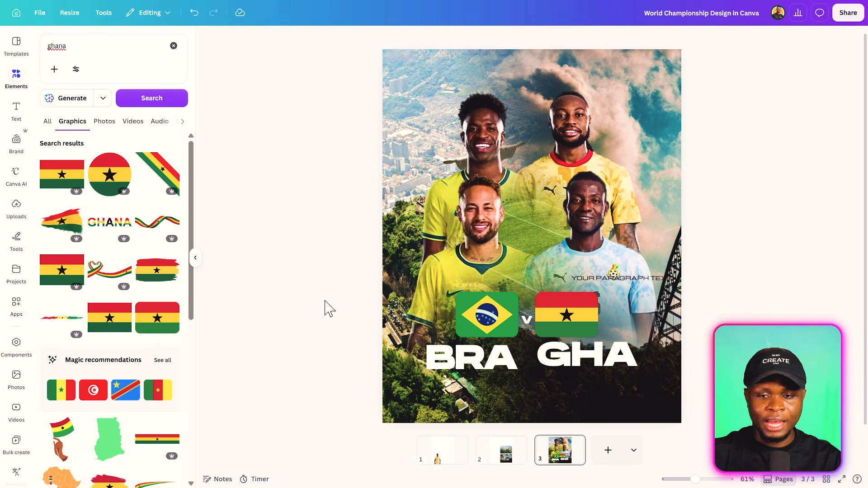
Move the Lastica placeholder text below the country codes and colour it white
drag(630, 279, 526, 381)
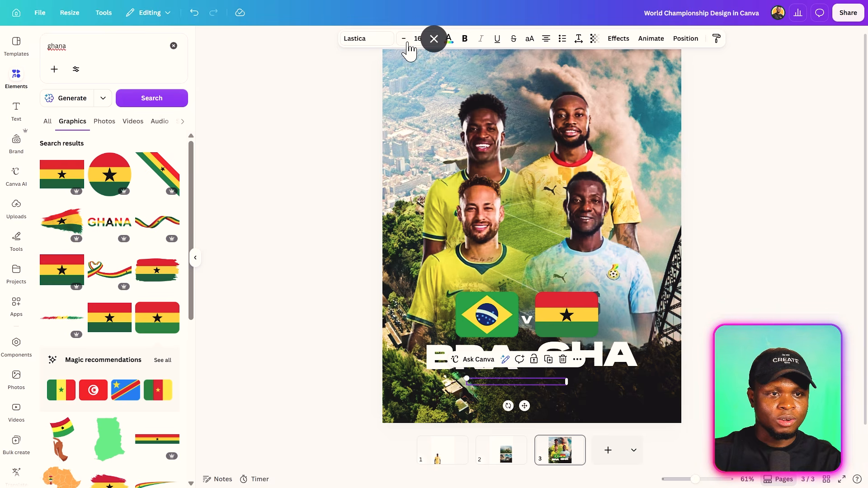
click(448, 38)
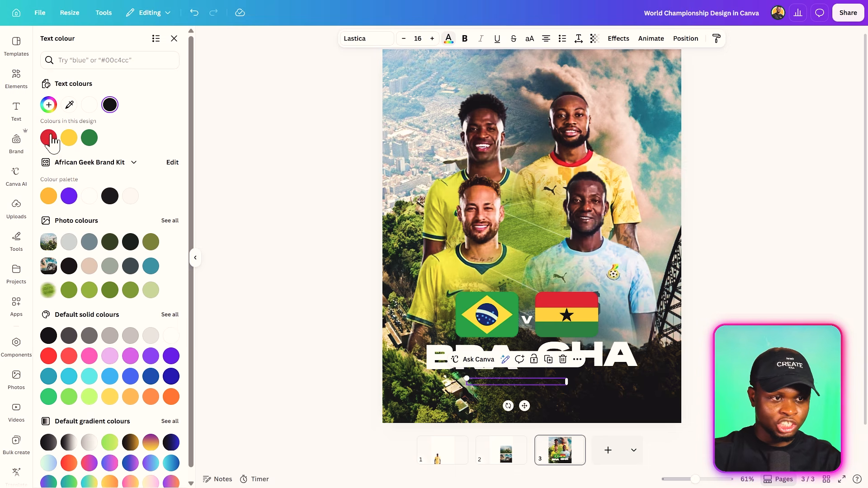
click(90, 105)
Replace the placeholder text below the country codes with "SOFI STADIUM, - 25TH JUNE 2026 - 10PM EST"
click(540, 381)
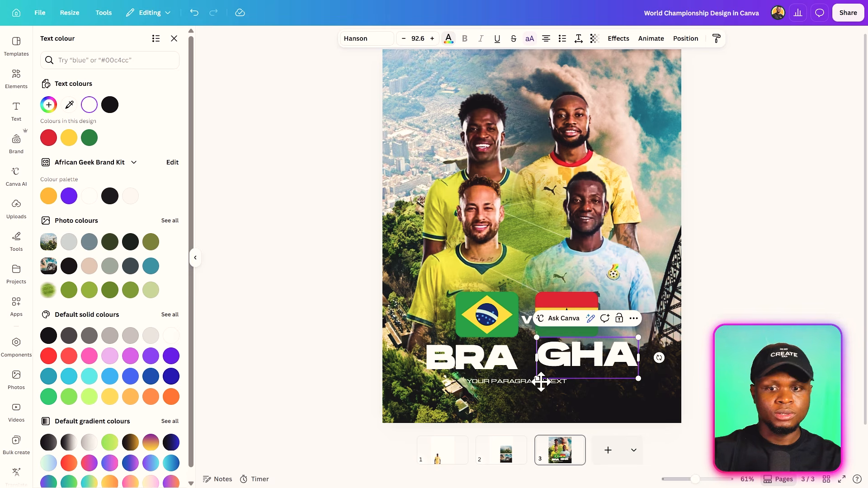
double_click(531, 382)
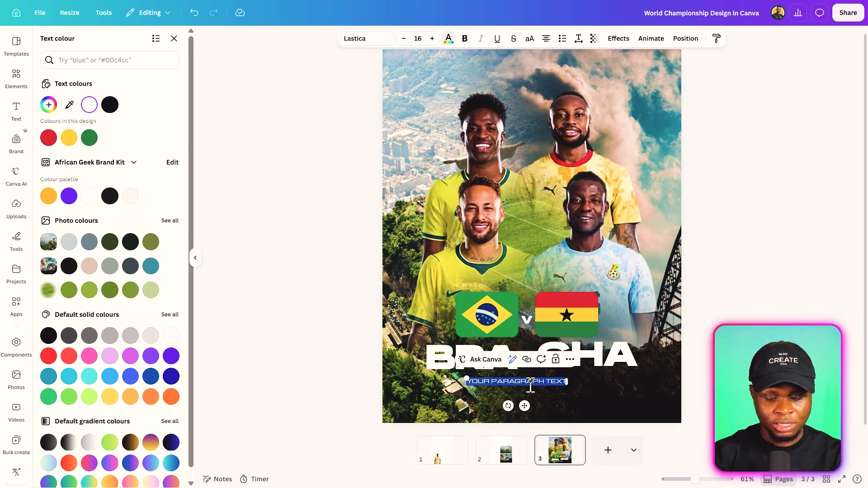
text(SOFI STA)
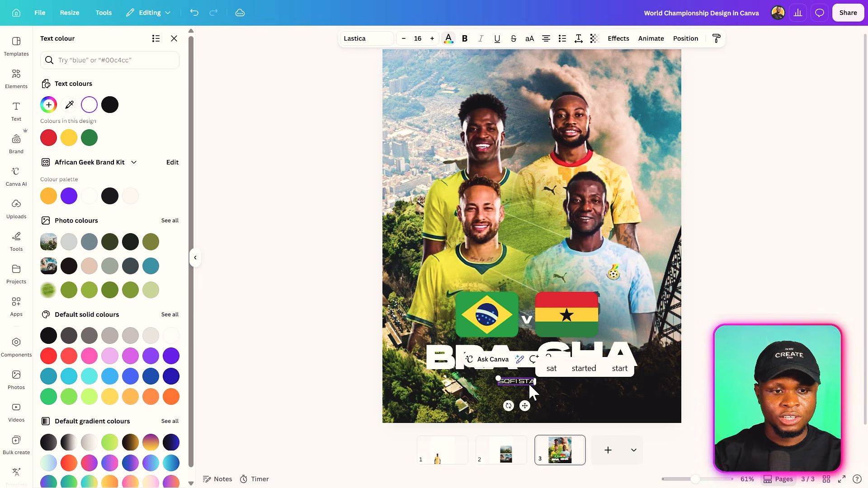
text(DIUM, -)
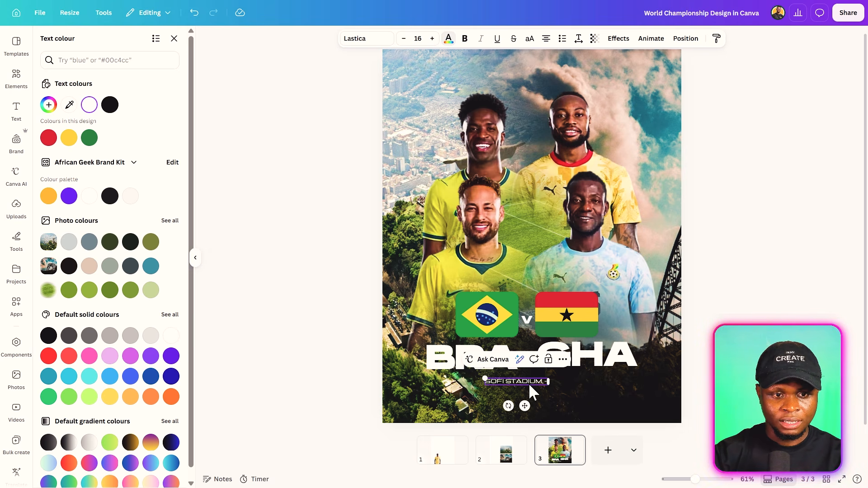
text( 25th)
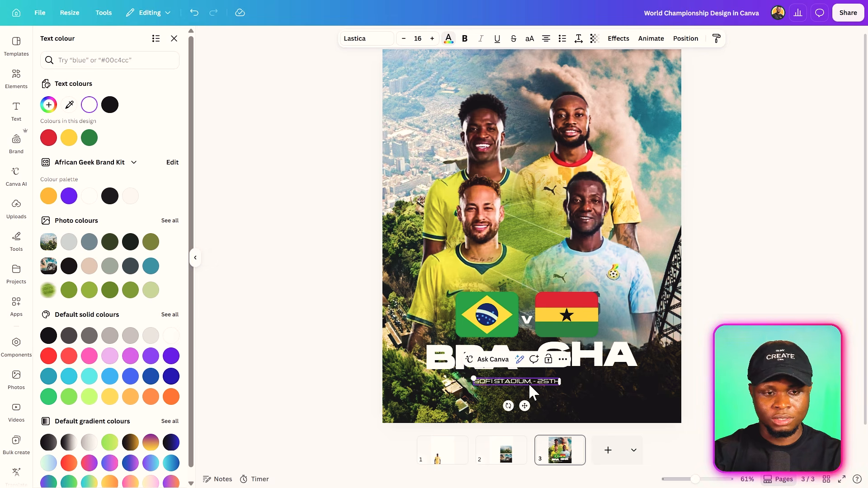
text( June 2)
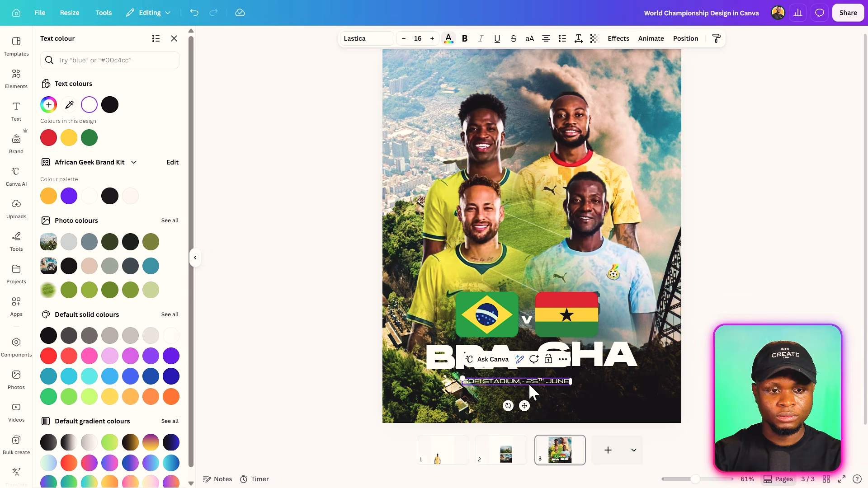
text(026 -)
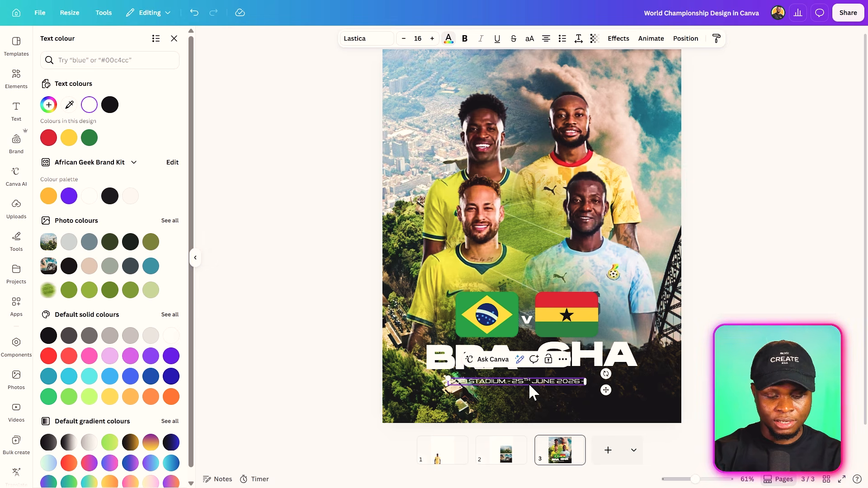
text( 10pm est)
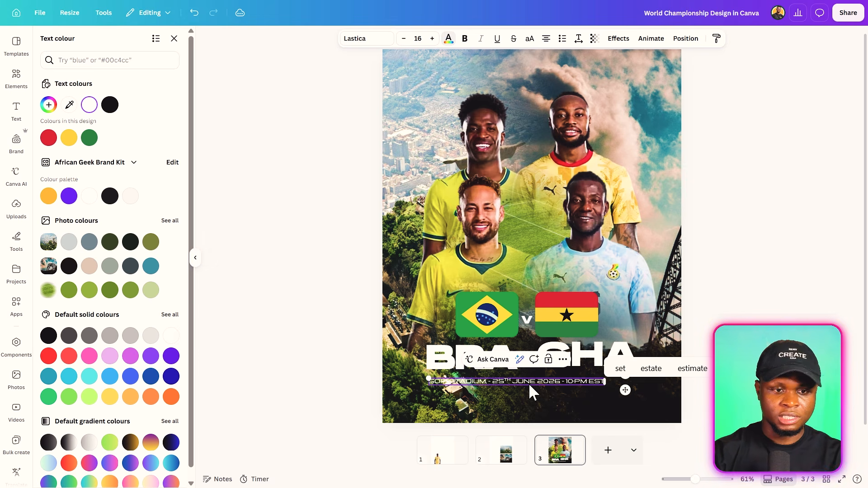
key(Escape)
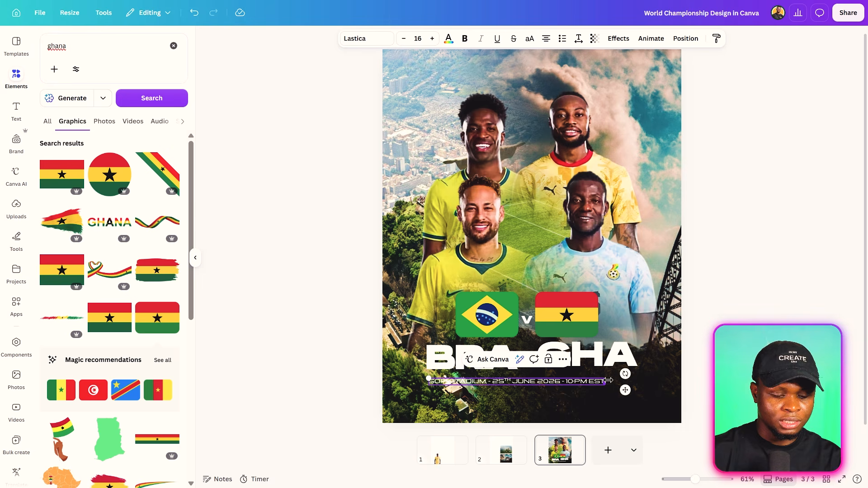
Narrow the venue text box so it wraps onto two lines and centre it beneath the BRA and GHA lettering
drag(608, 380, 575, 388)
drag(525, 410, 532, 412)
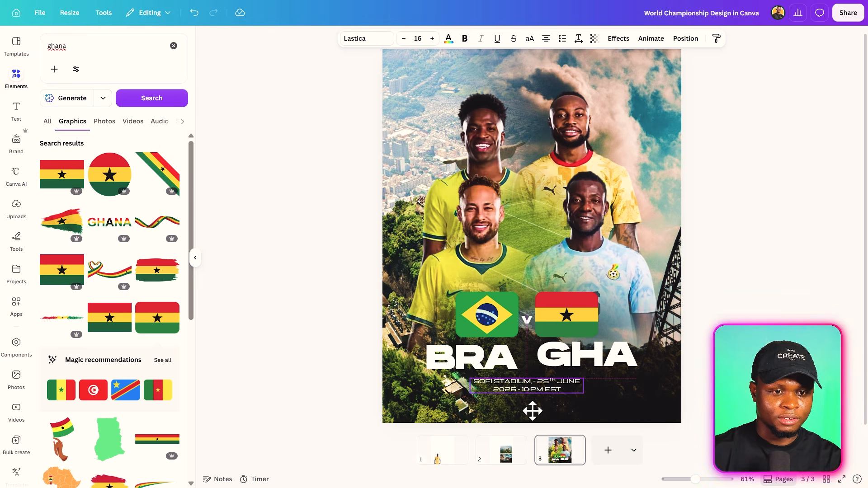
click(341, 331)
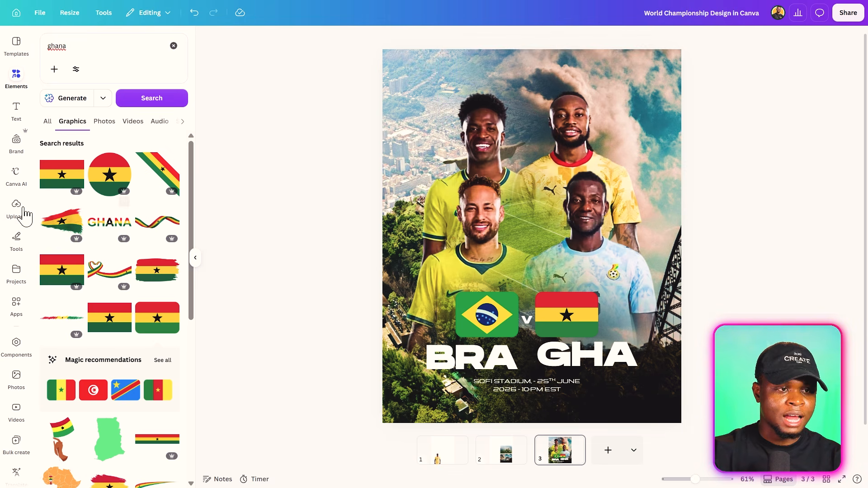
scroll(28, 317, down, 4)
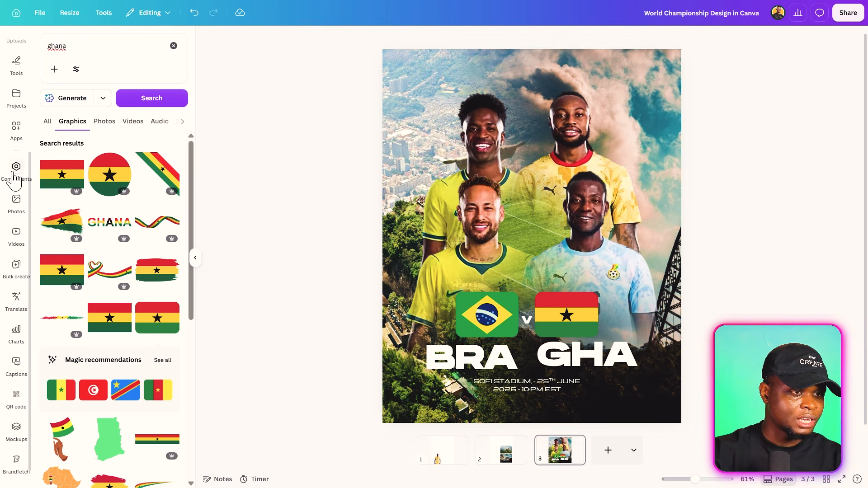
click(19, 130)
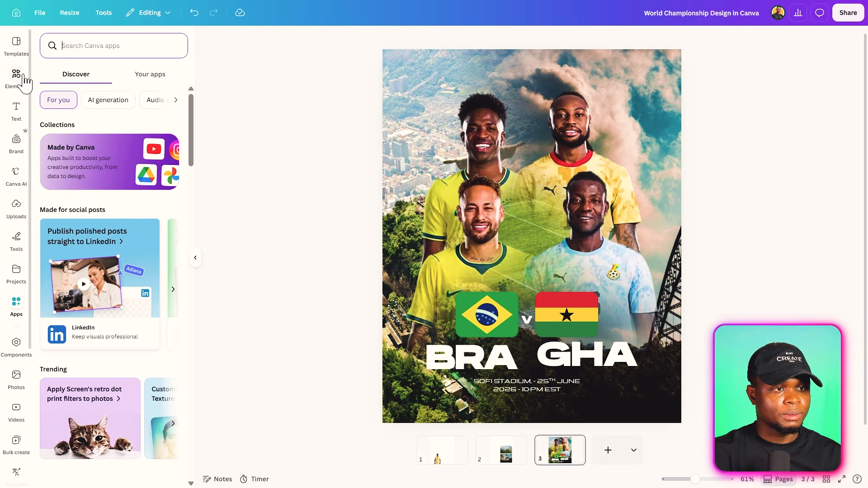
click(15, 80)
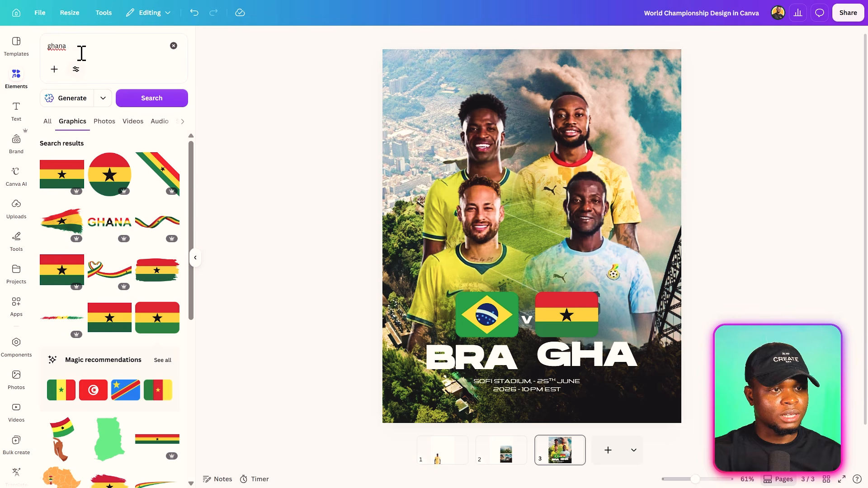
Search the design elements for "sports logo" and limit the results to graphics
click(174, 46)
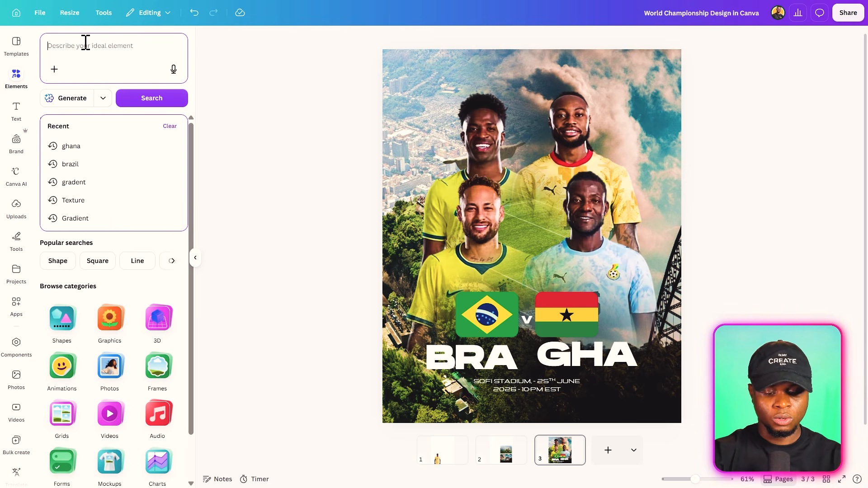
text(sports)
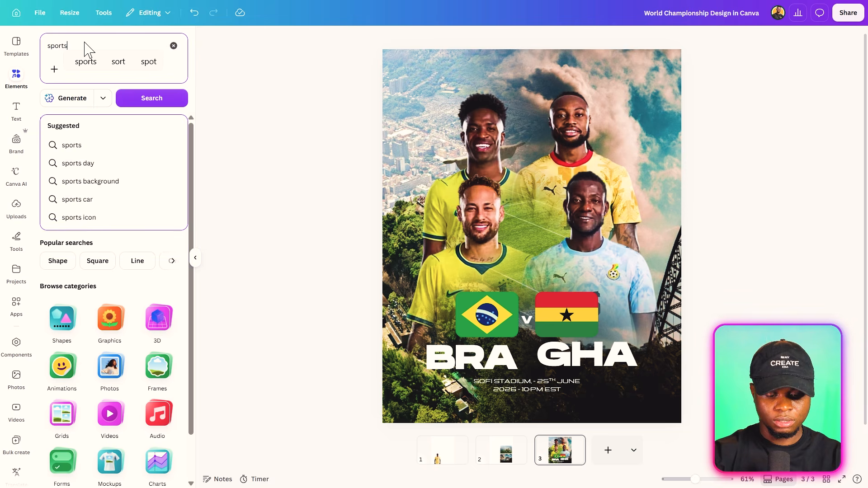
text( logo)
key(Return)
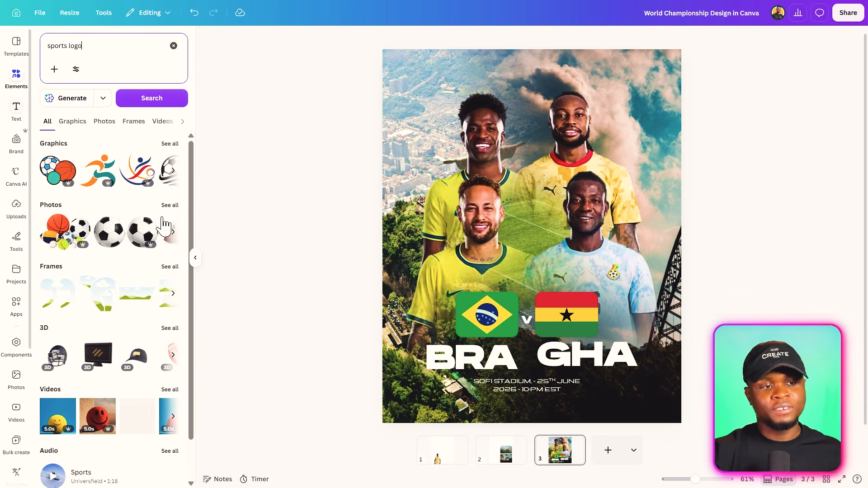
click(76, 126)
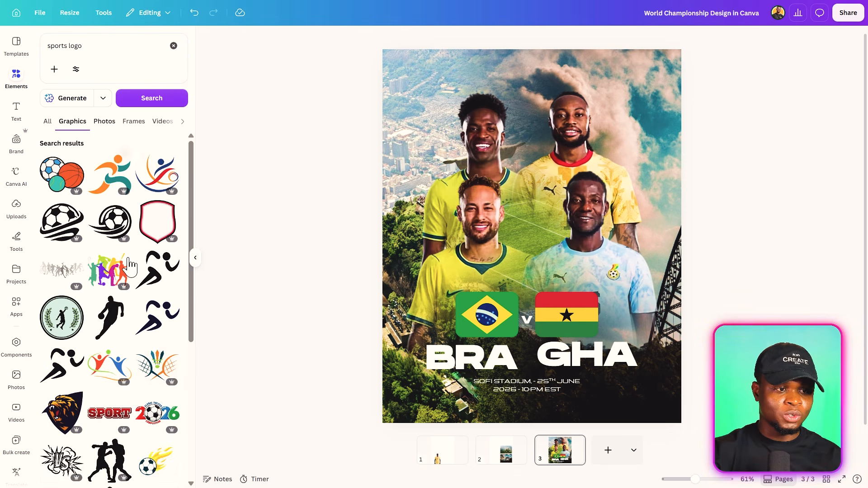
Add the football emblem with laurel wreath and star, shrink it and centre it above the V between the flags
scroll(131, 265, down, 15)
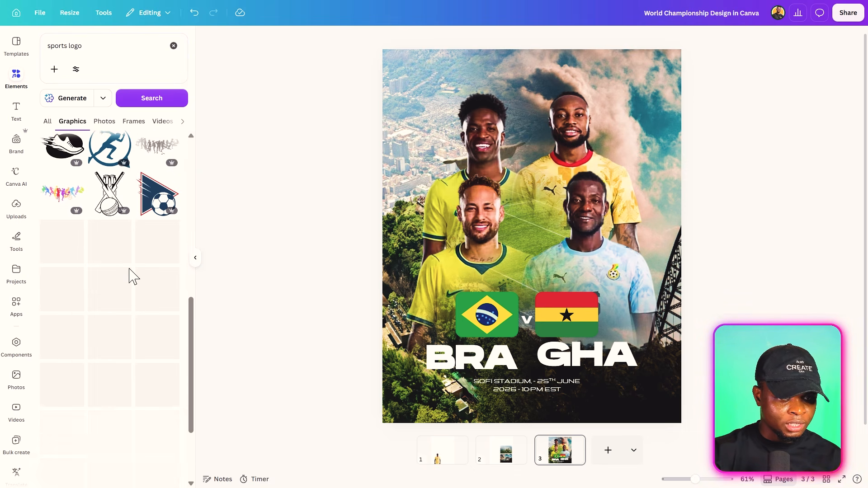
scroll(135, 280, down, 3)
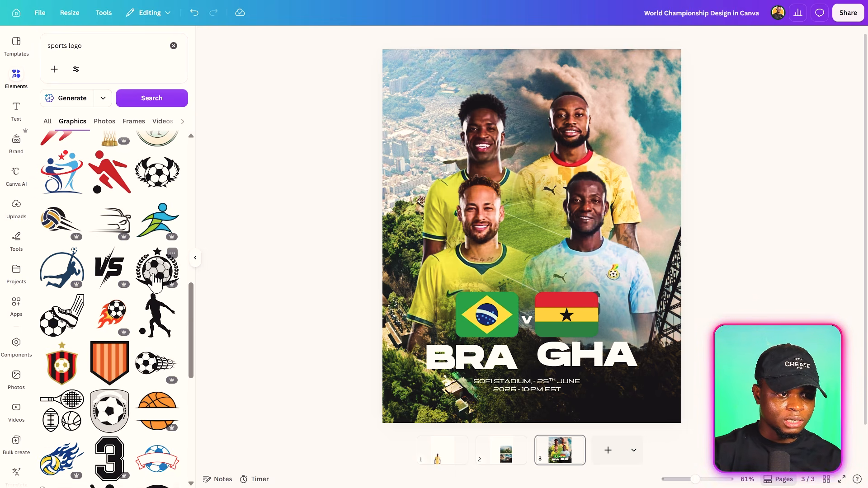
click(156, 280)
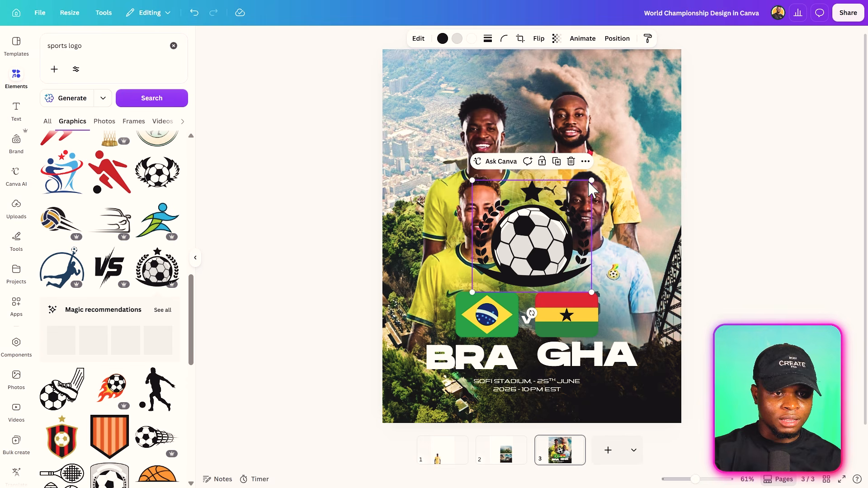
drag(589, 178, 533, 249)
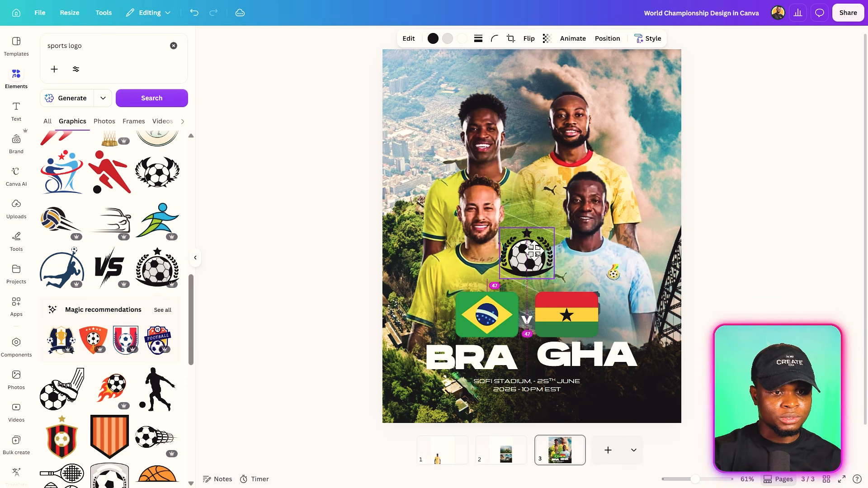
click(320, 269)
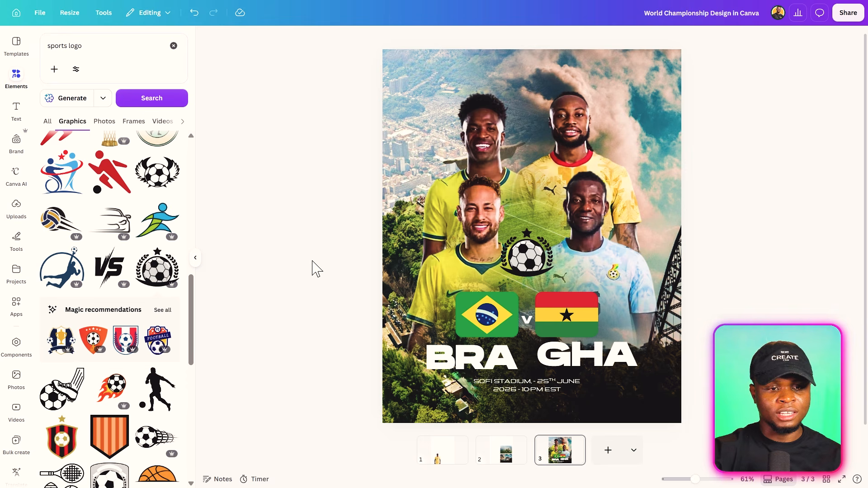